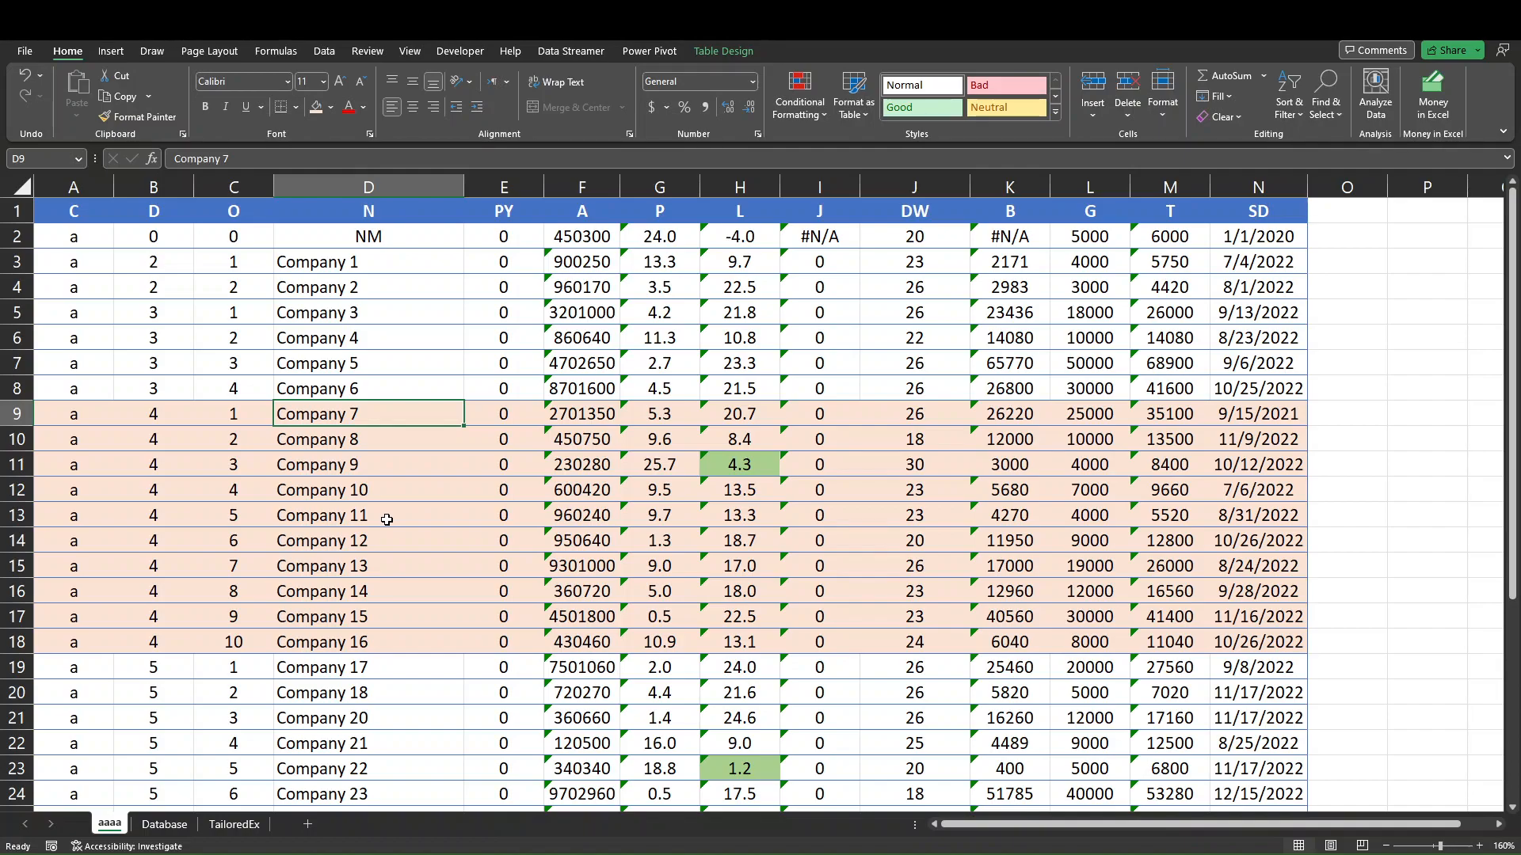
Open the Controller form, browse its client list, and close the form.
key(ctrl+q)
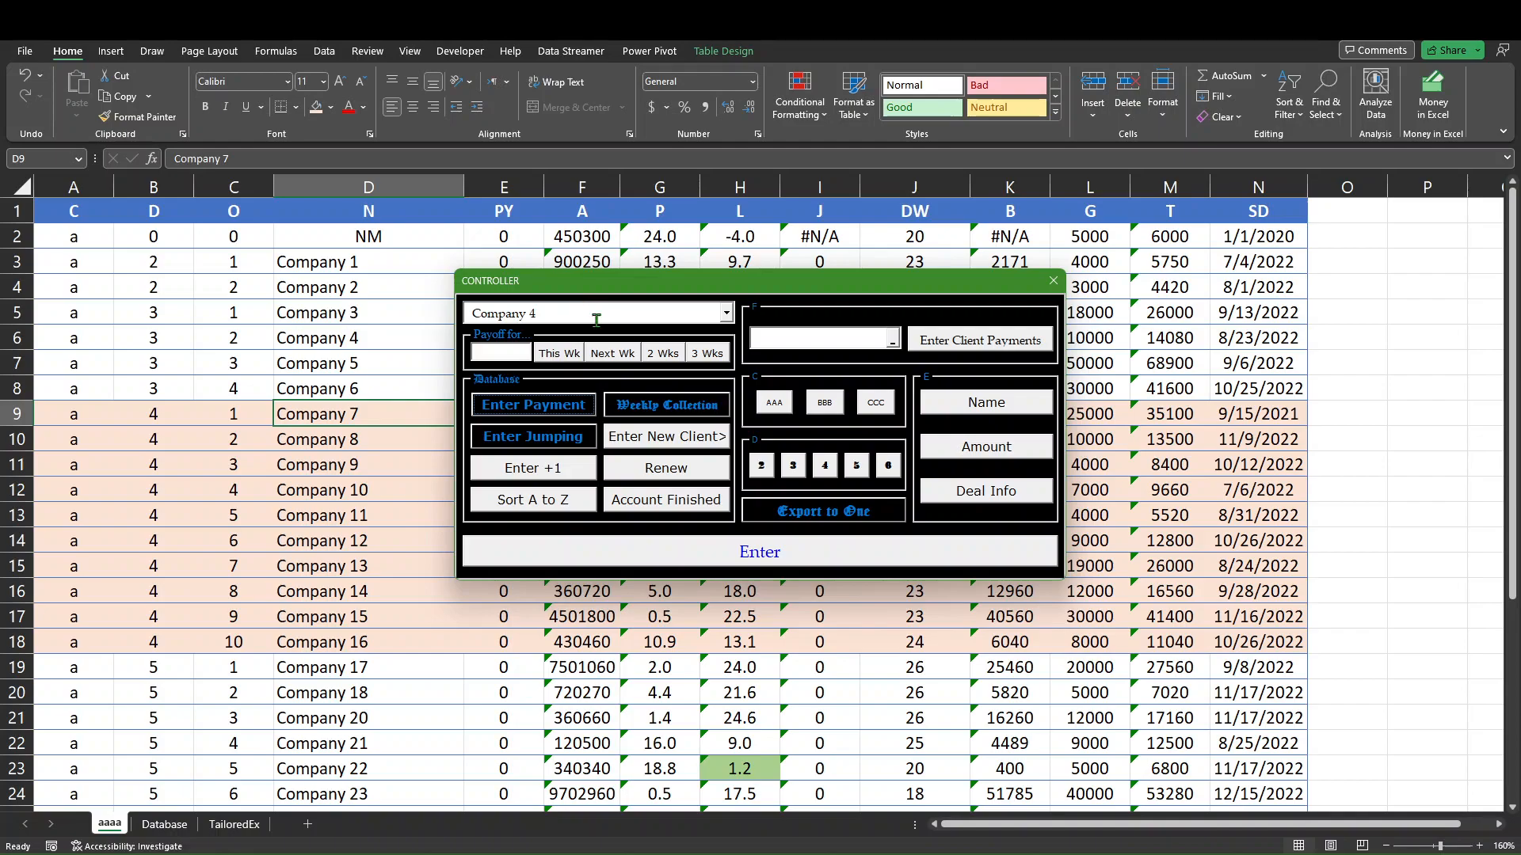
click(727, 315)
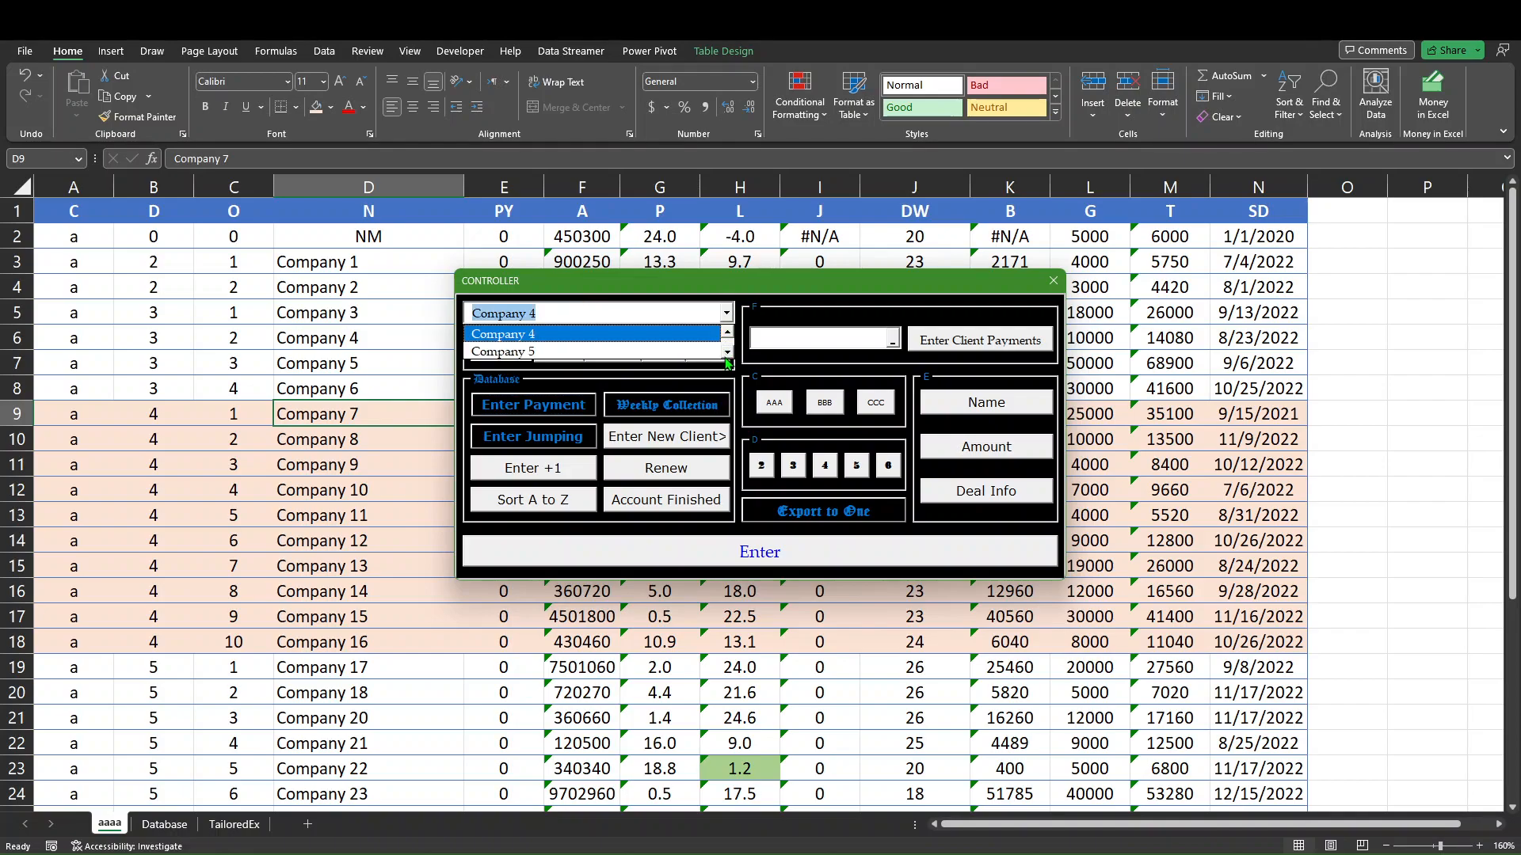
click(725, 356)
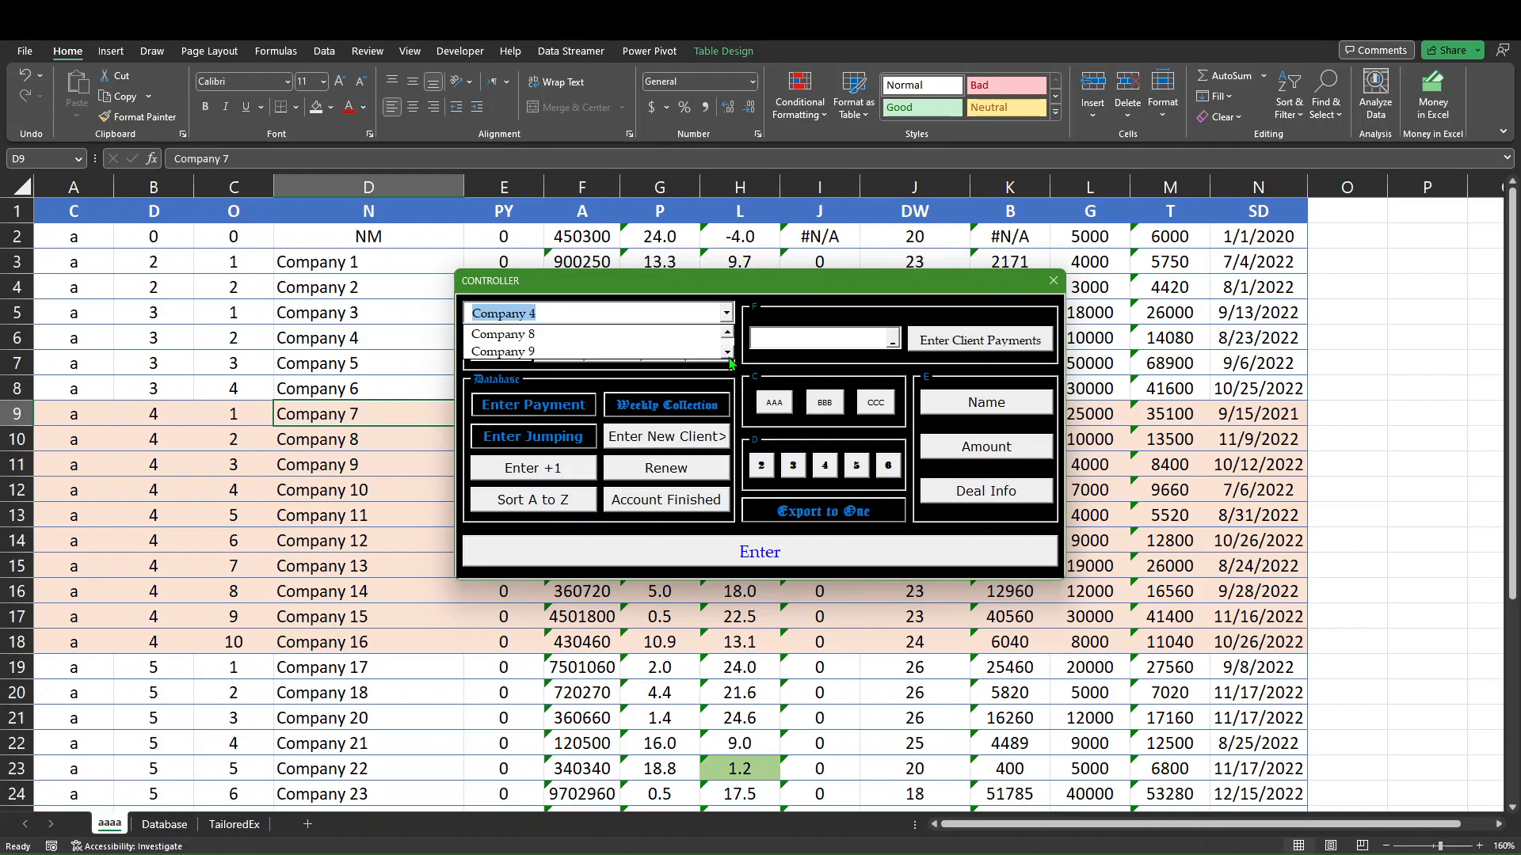
text(1 Client Name:)
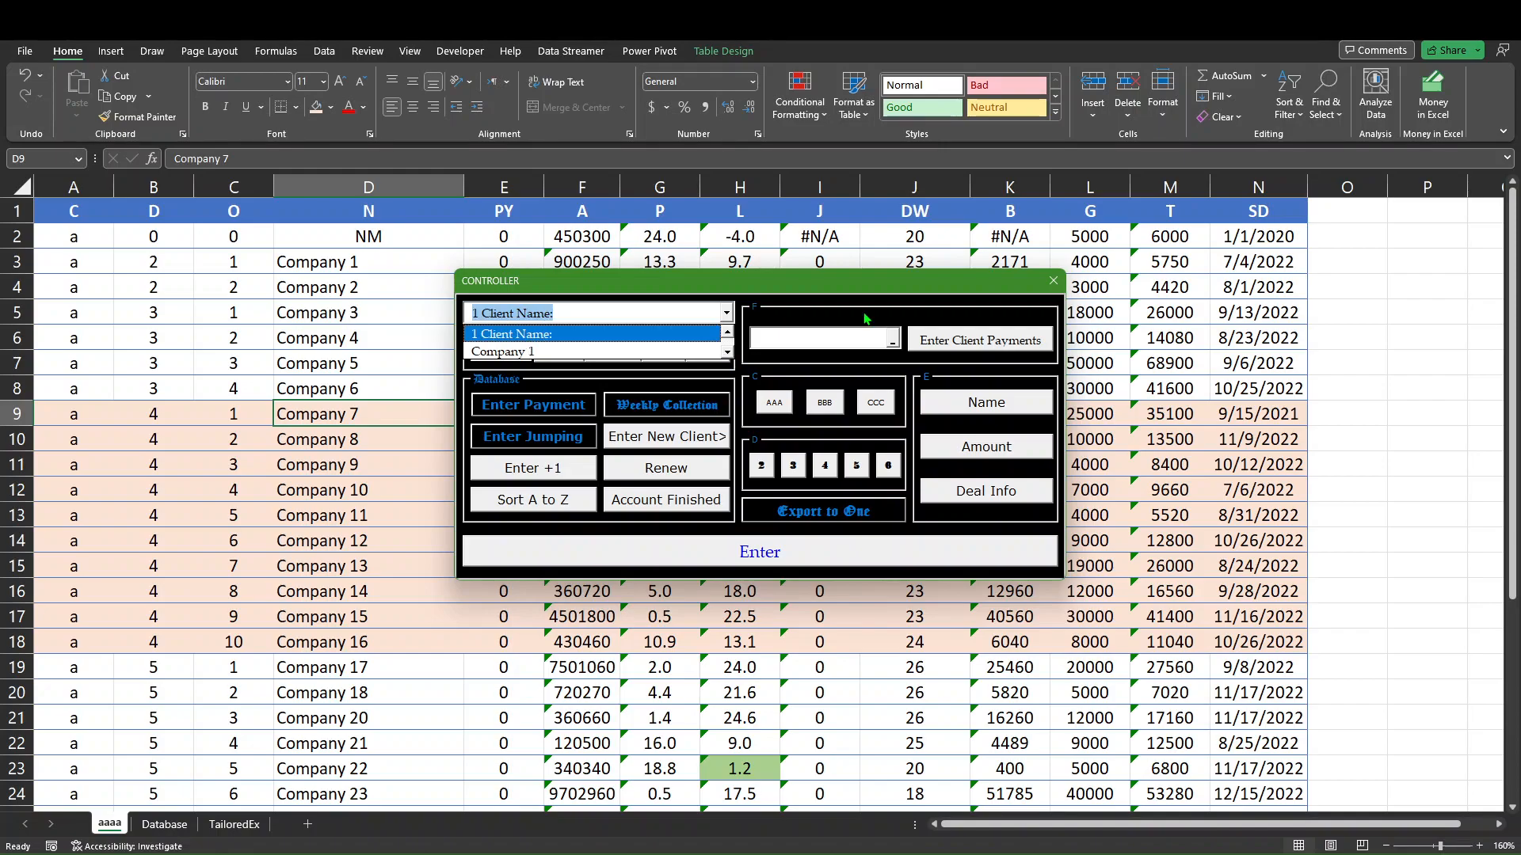
click(1052, 281)
click(1053, 281)
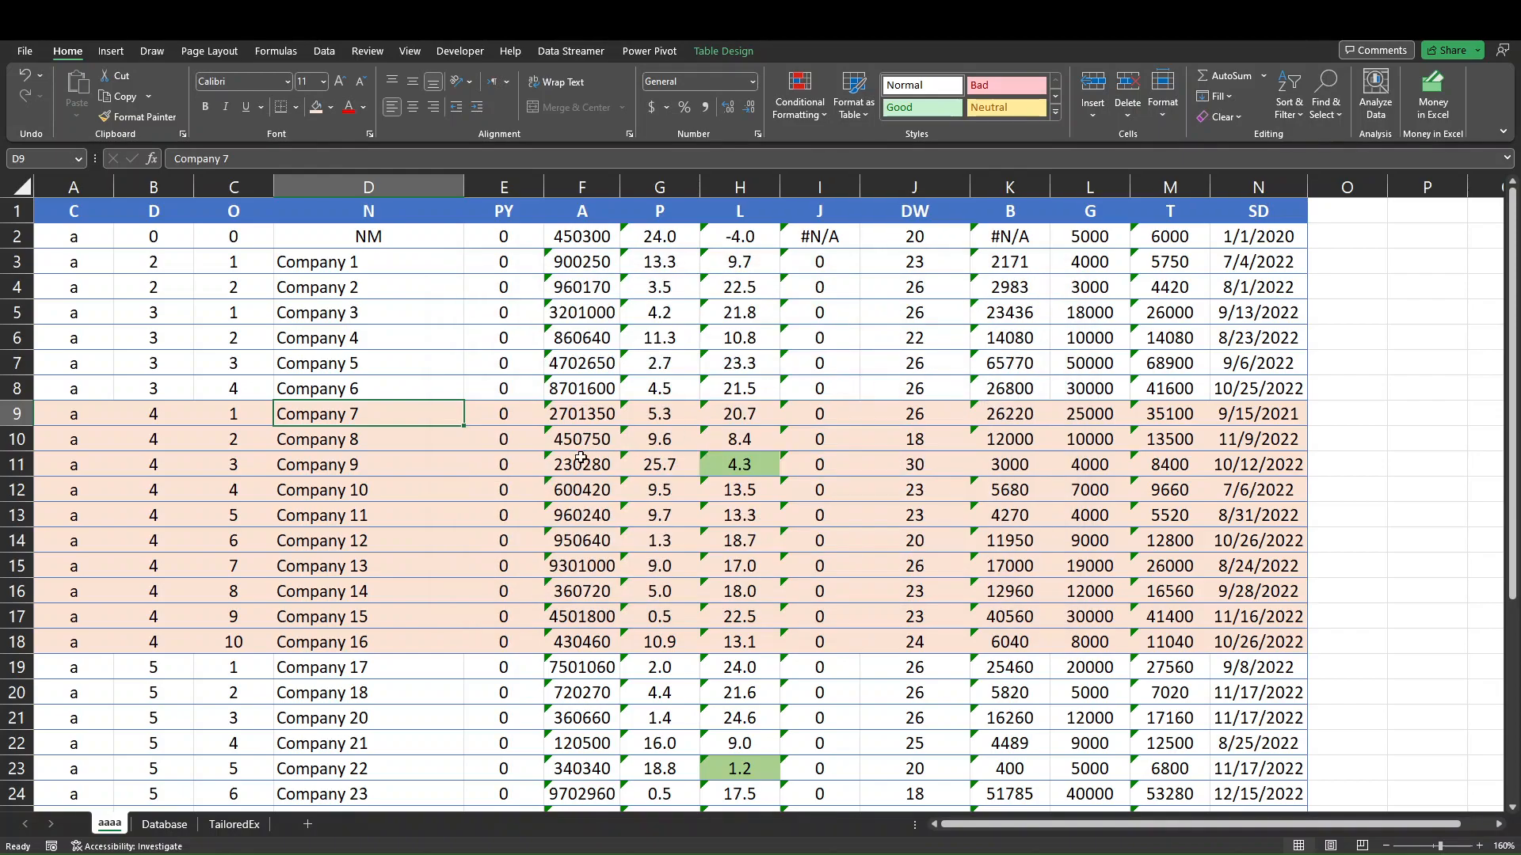
Enter PY payments of 1000, 750, 200, 420 and 240 for Company 7 through Company 11.
click(513, 420)
text(1000)
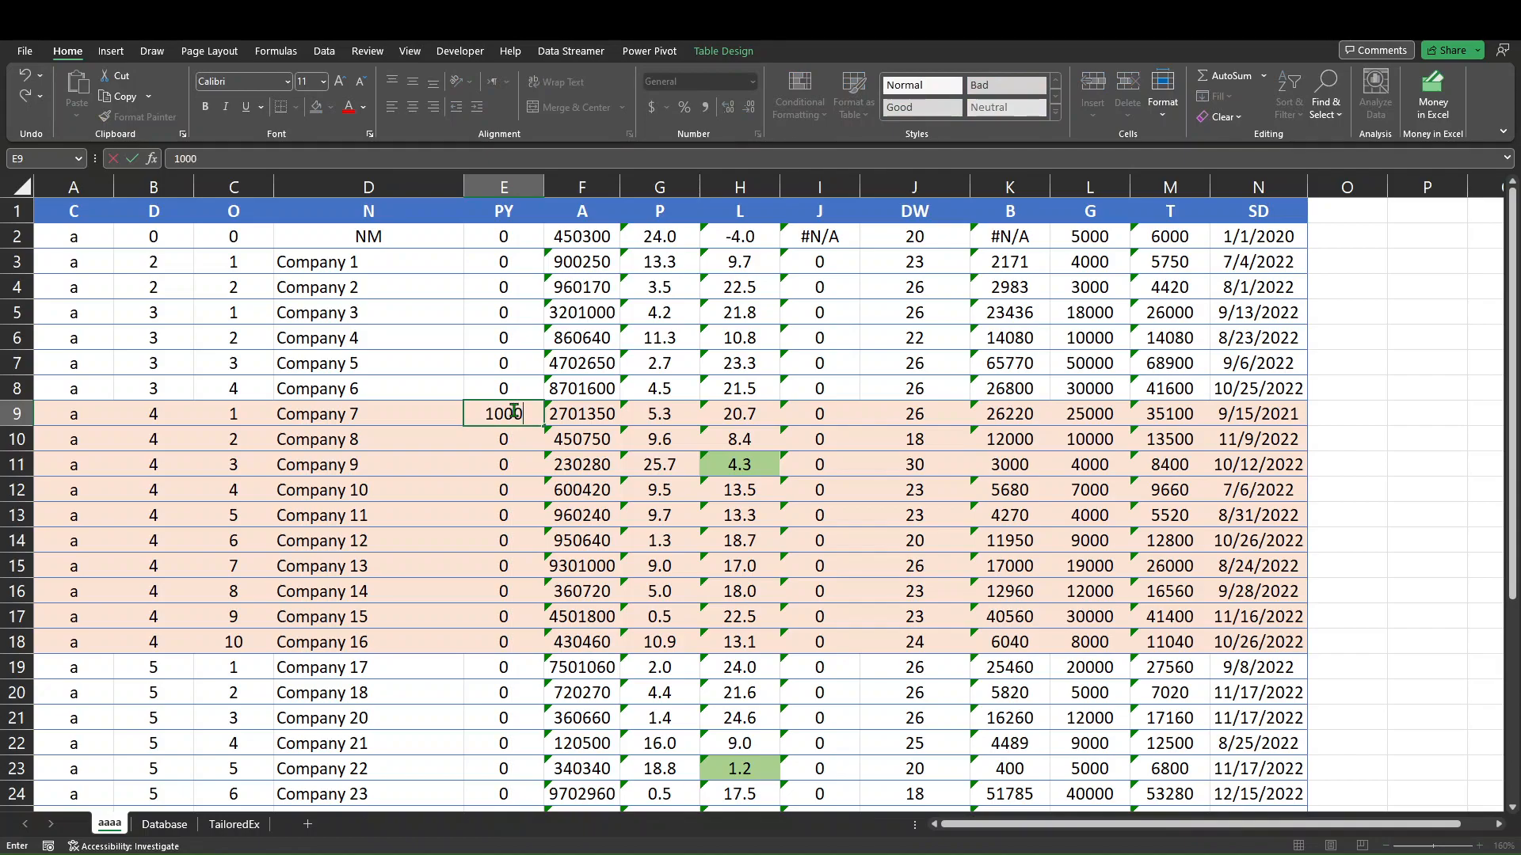
key(Return)
text(7)
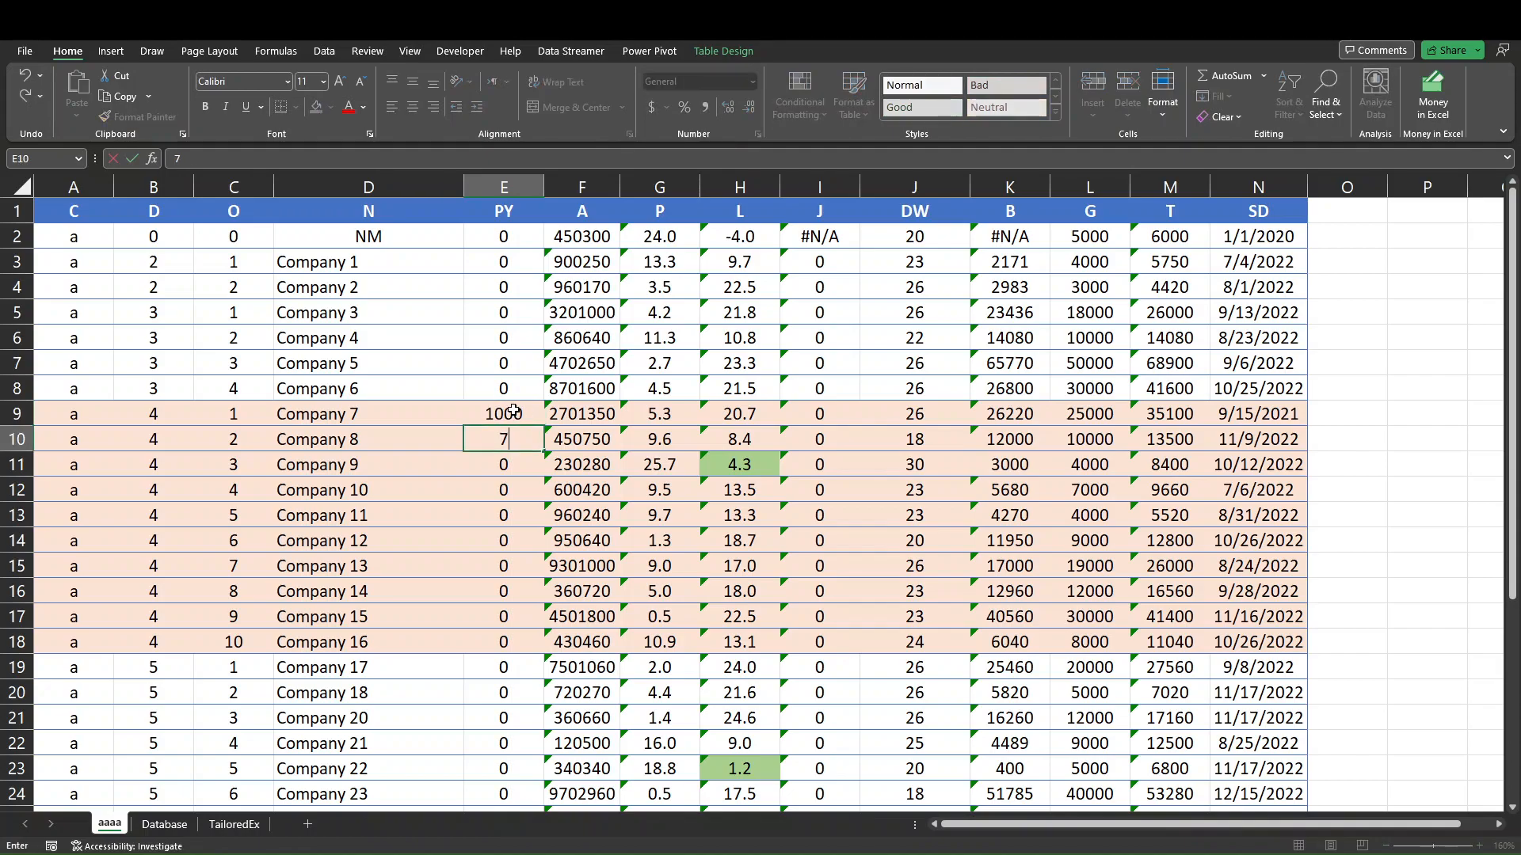
text(50)
key(Return)
text(200)
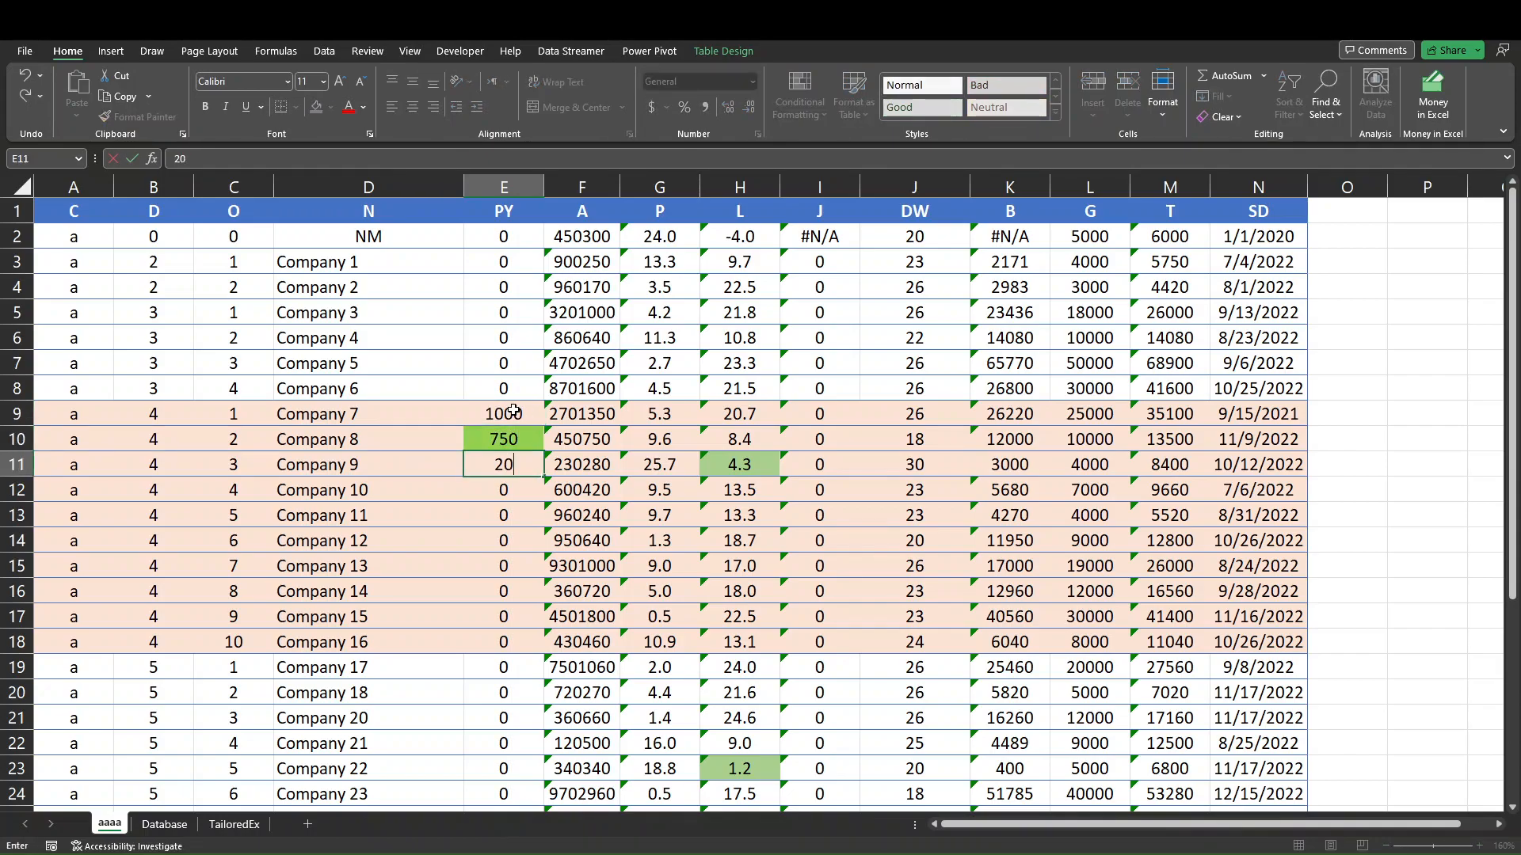
key(Return)
text(420)
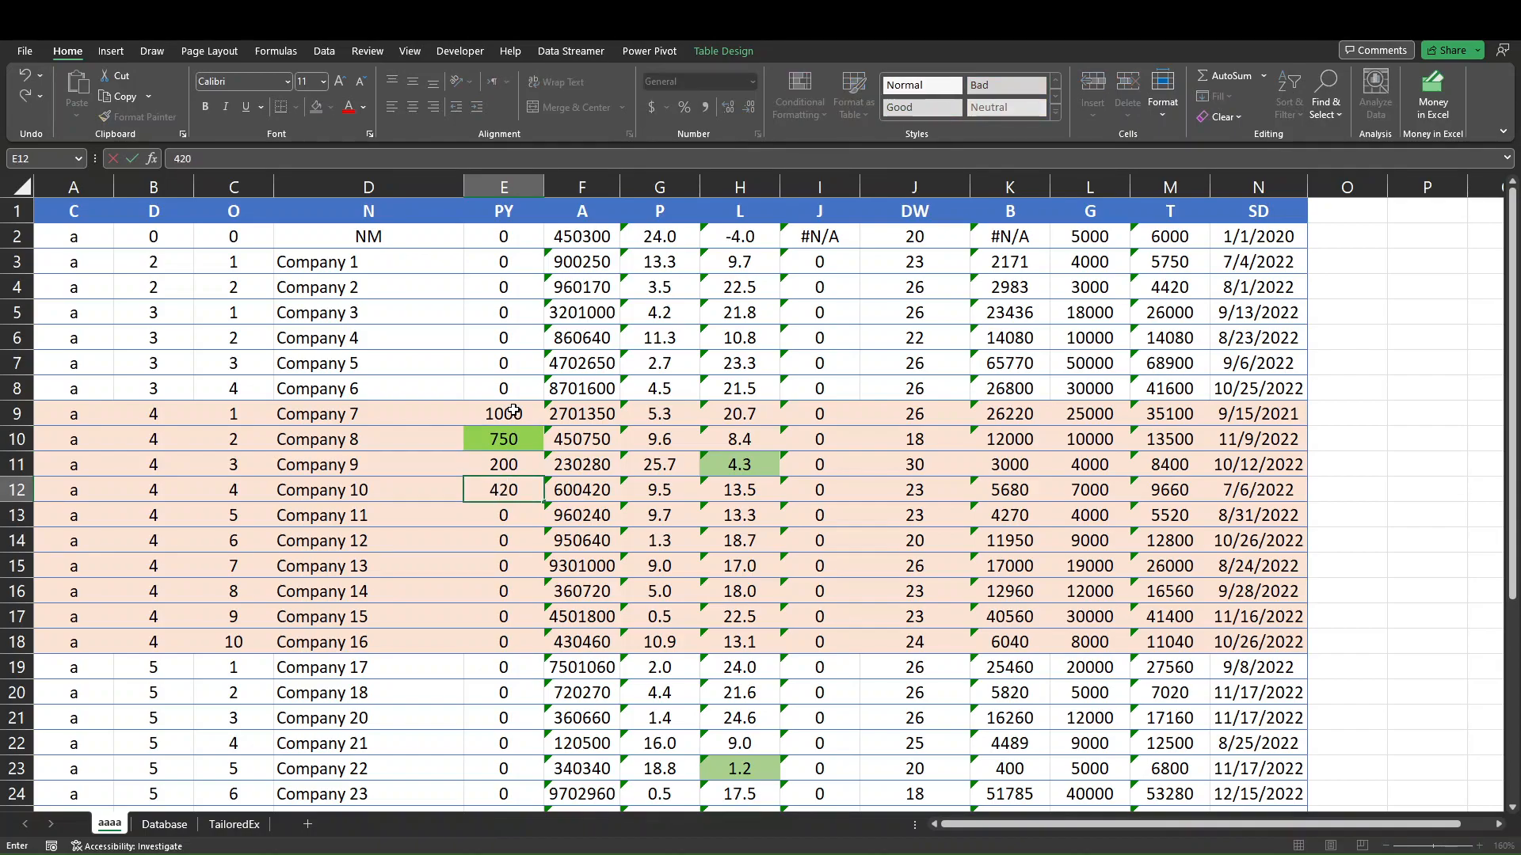
key(Return)
text(2)
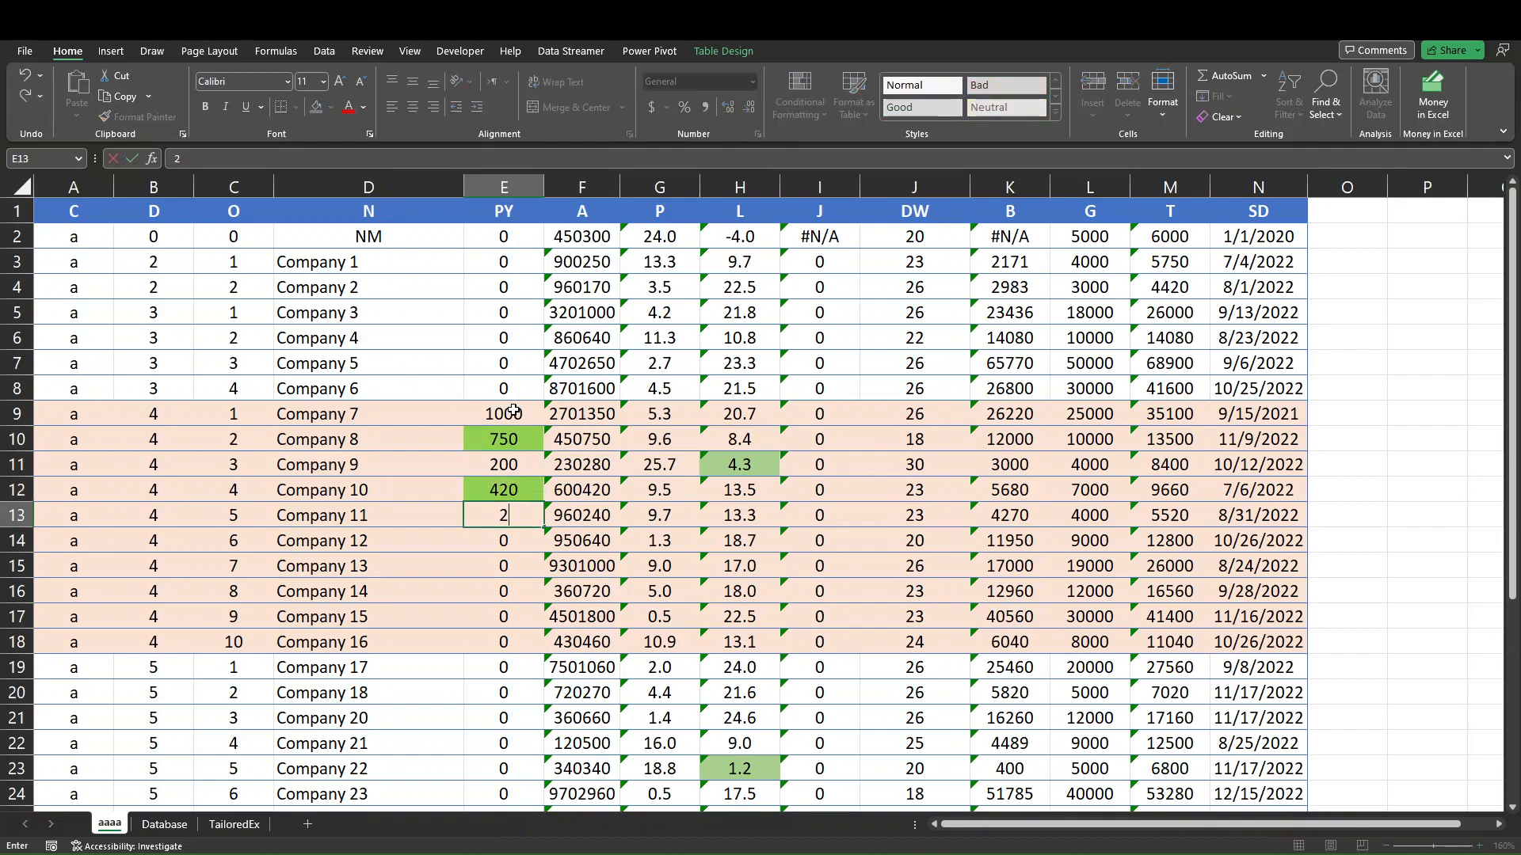
text(40)
key(Return)
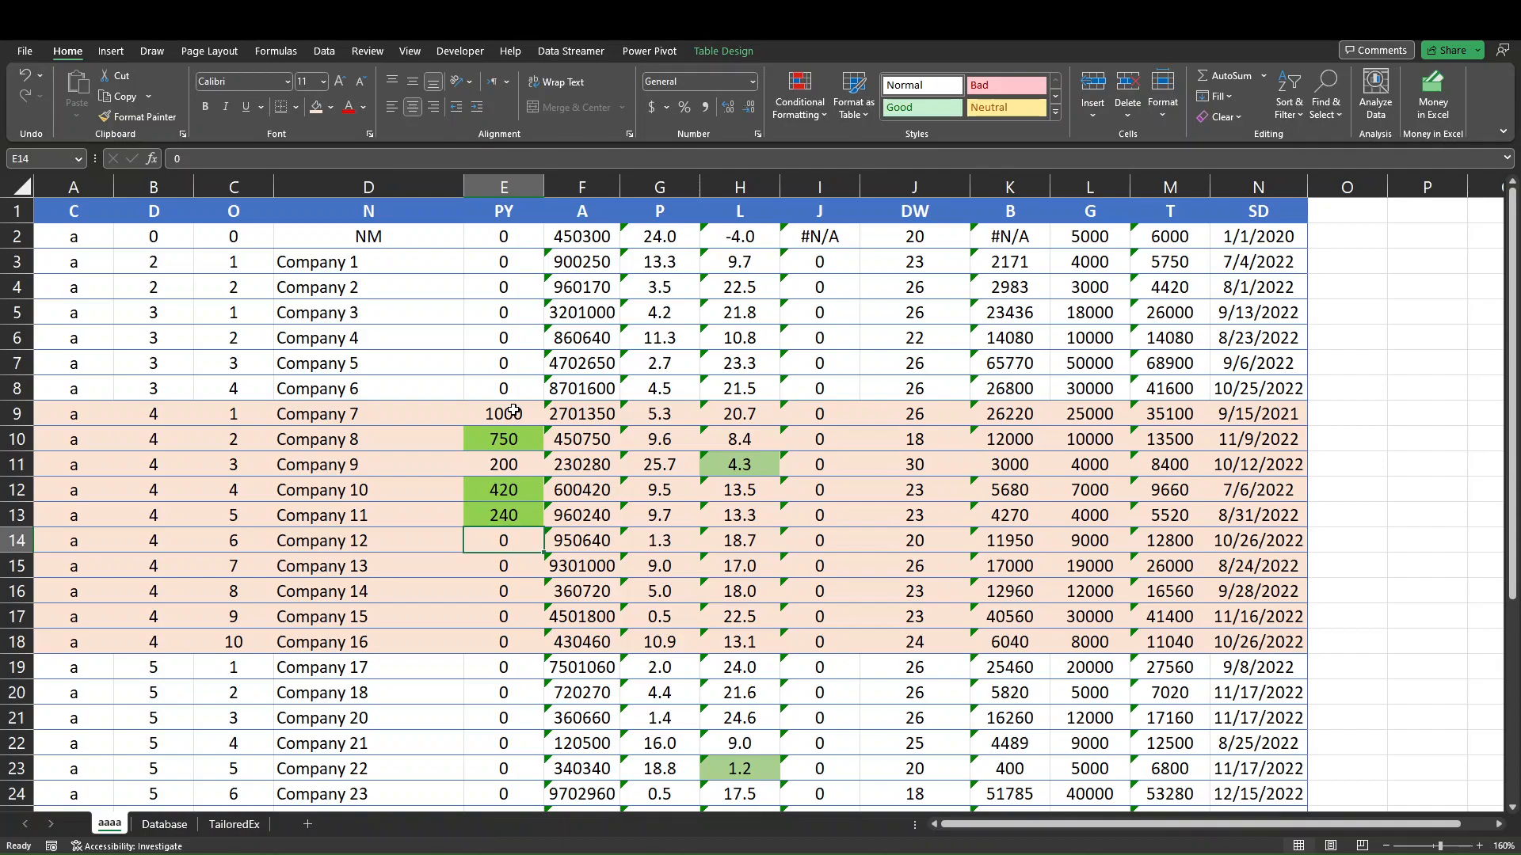
Enter PY payments of 600, 1000, 730, 1800 and 460 for Company 12 through Company 16.
text(600)
key(Return)
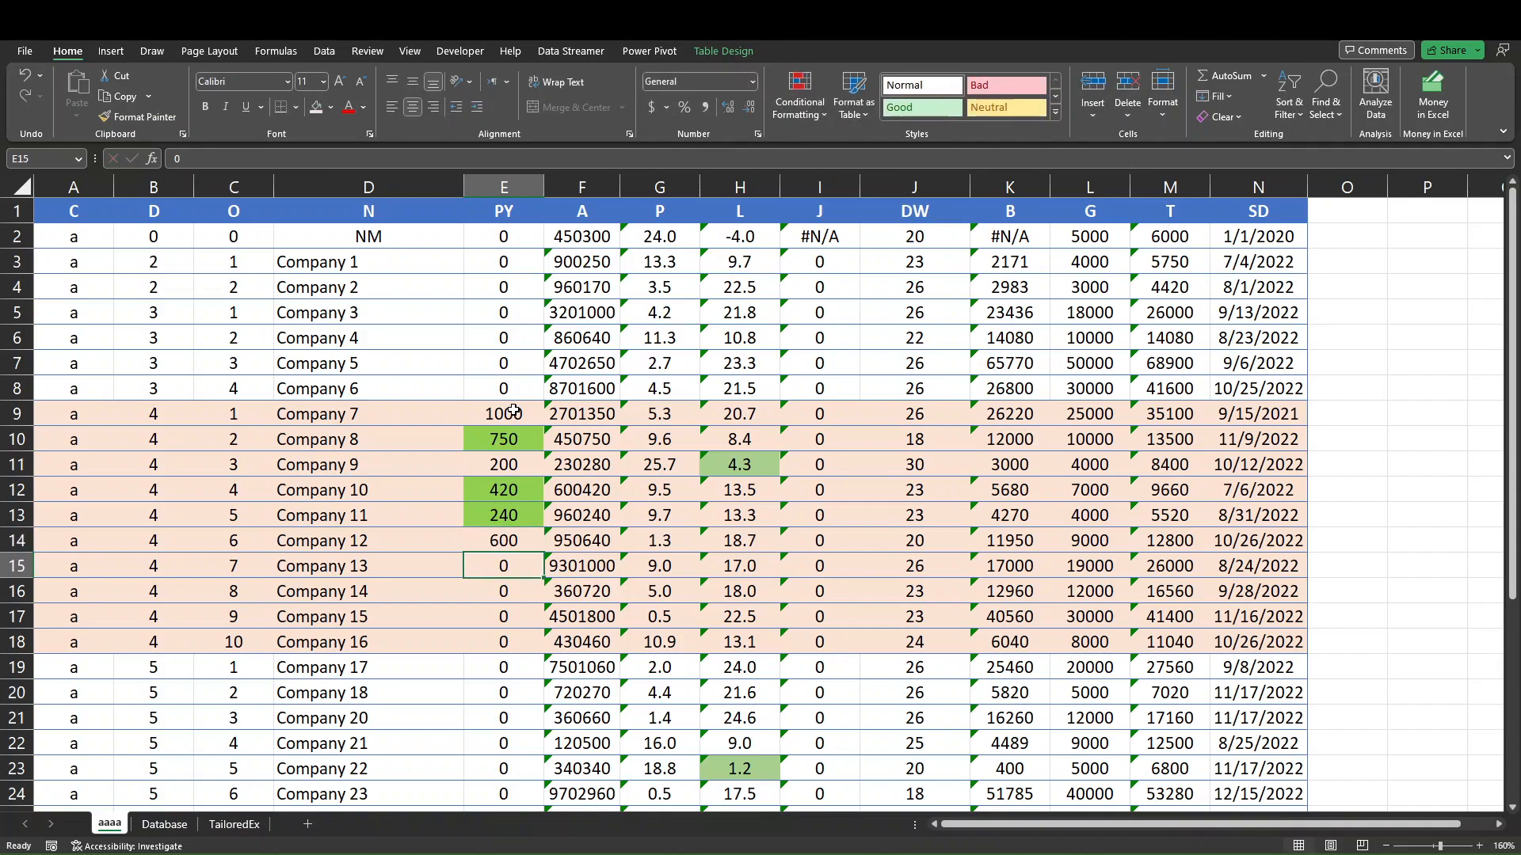
text(1000)
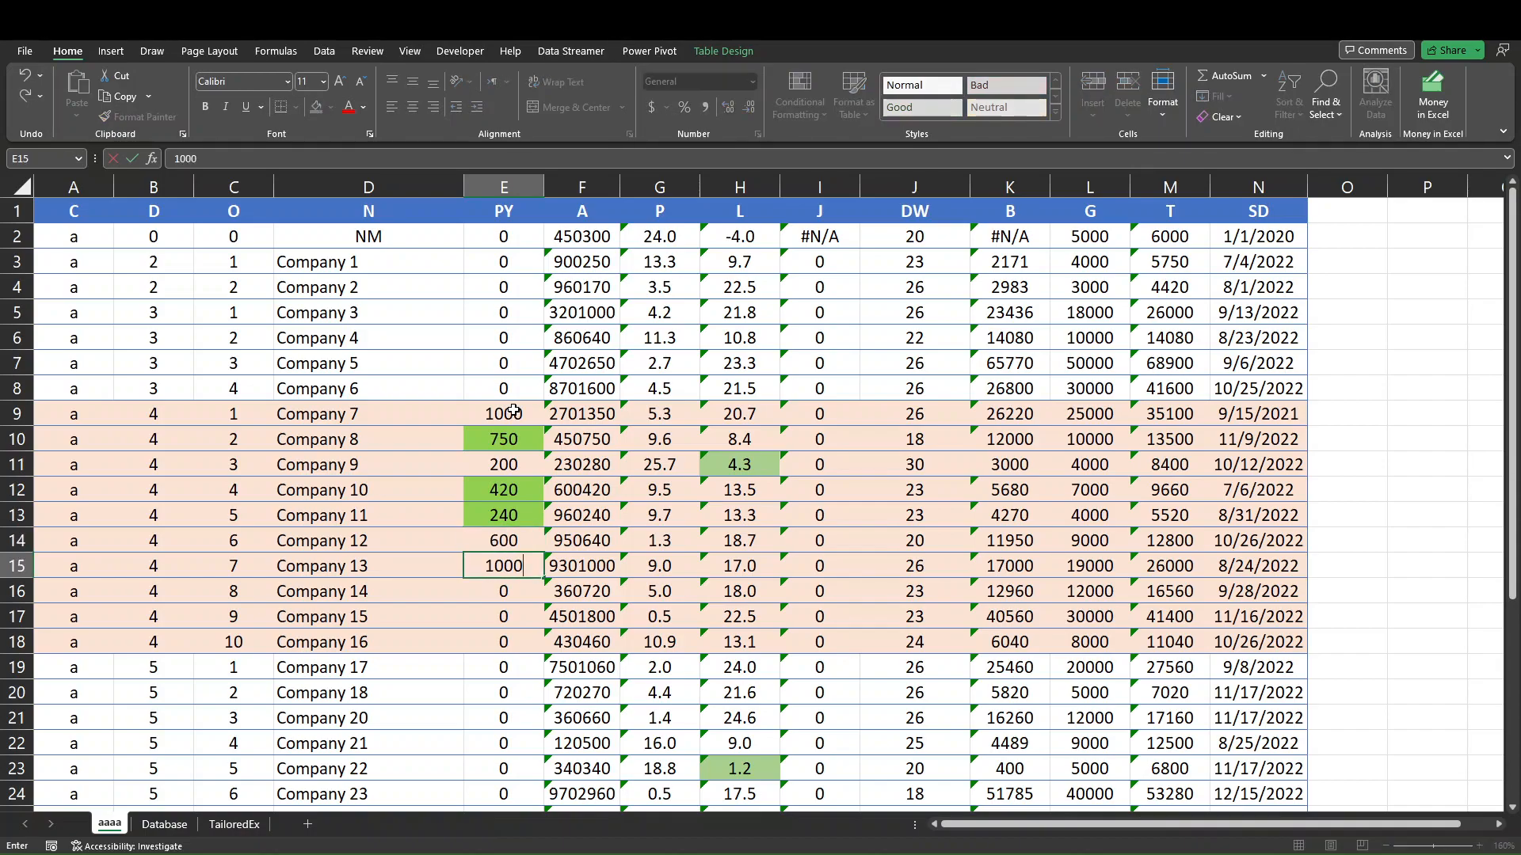
key(Return)
text(730)
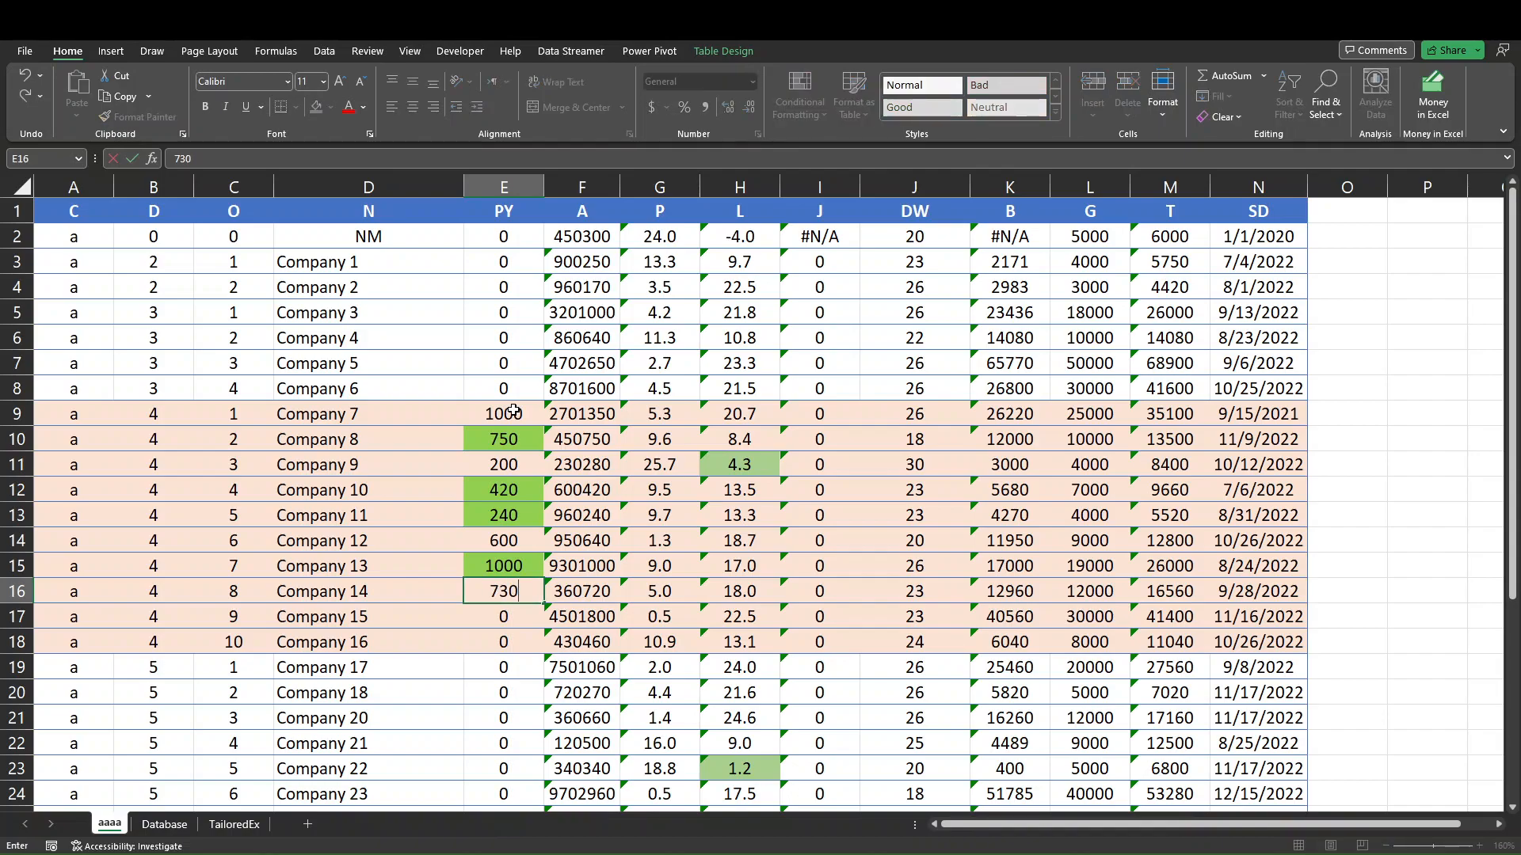
key(Return)
text(1800)
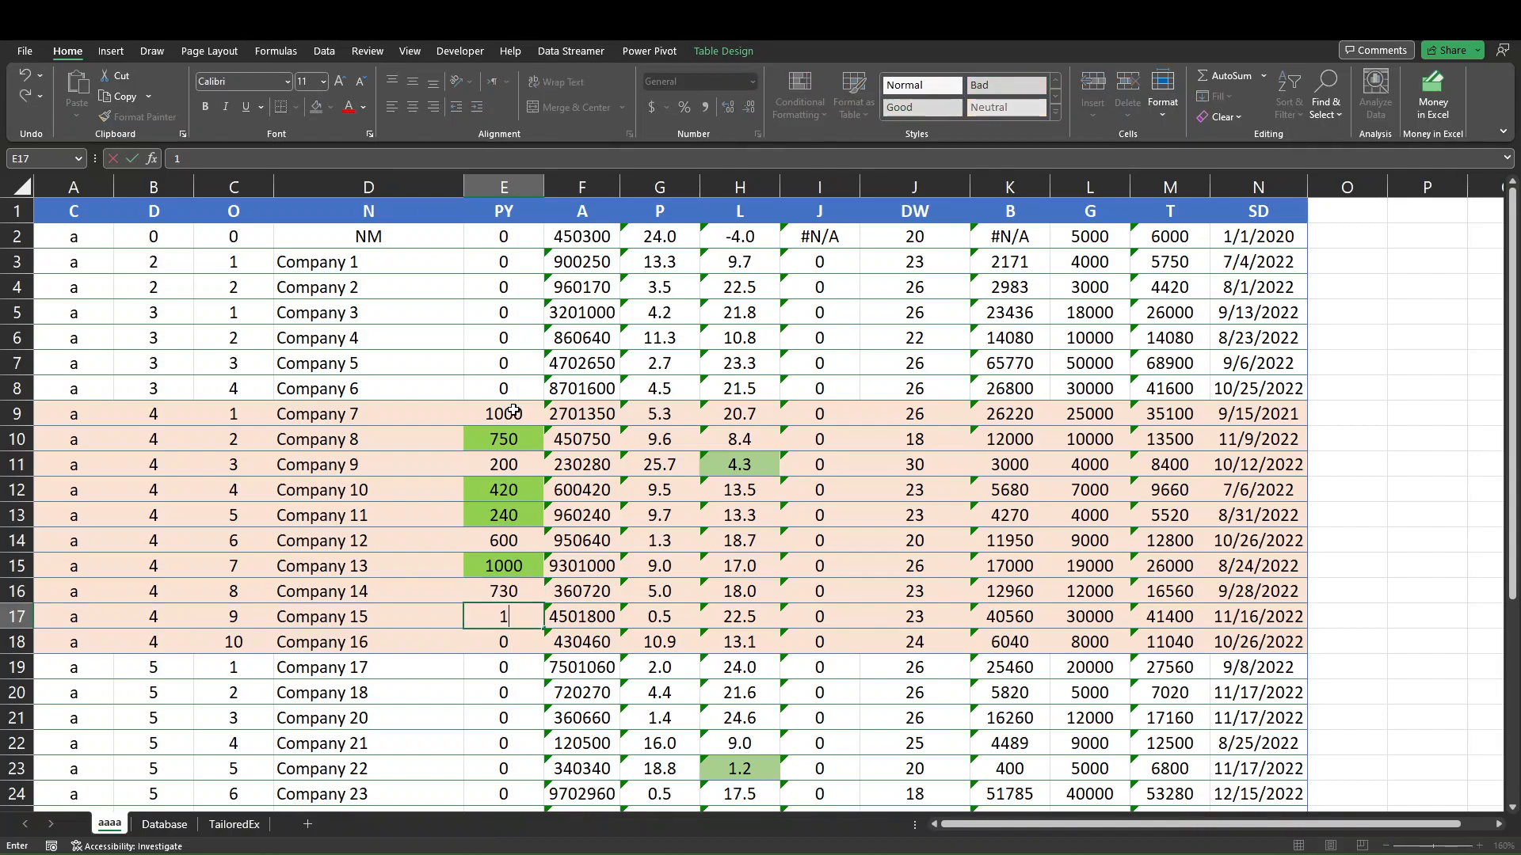
key(Return)
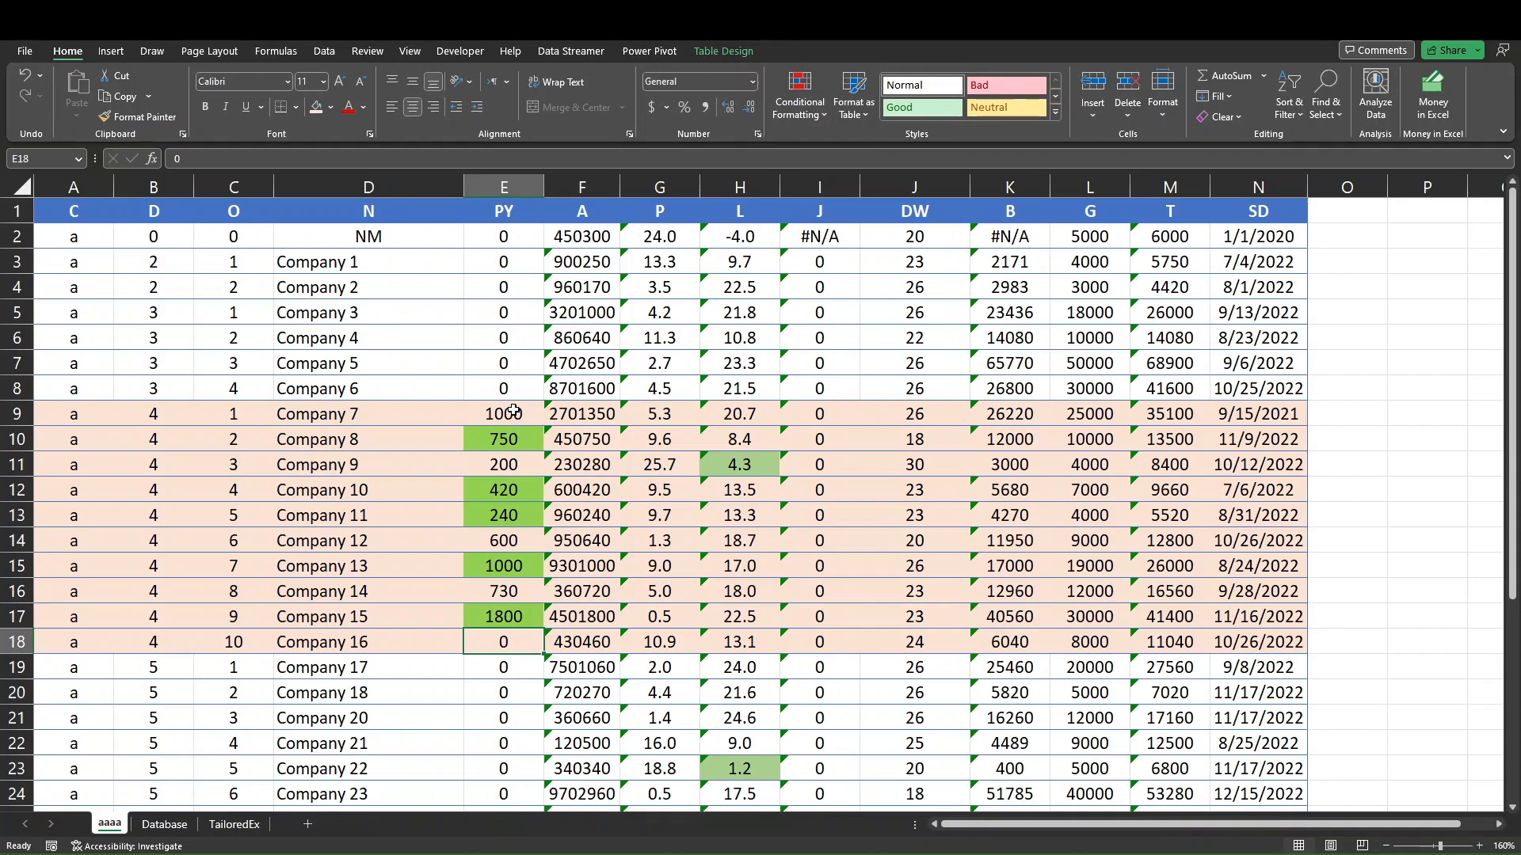
text(460)
key(Return)
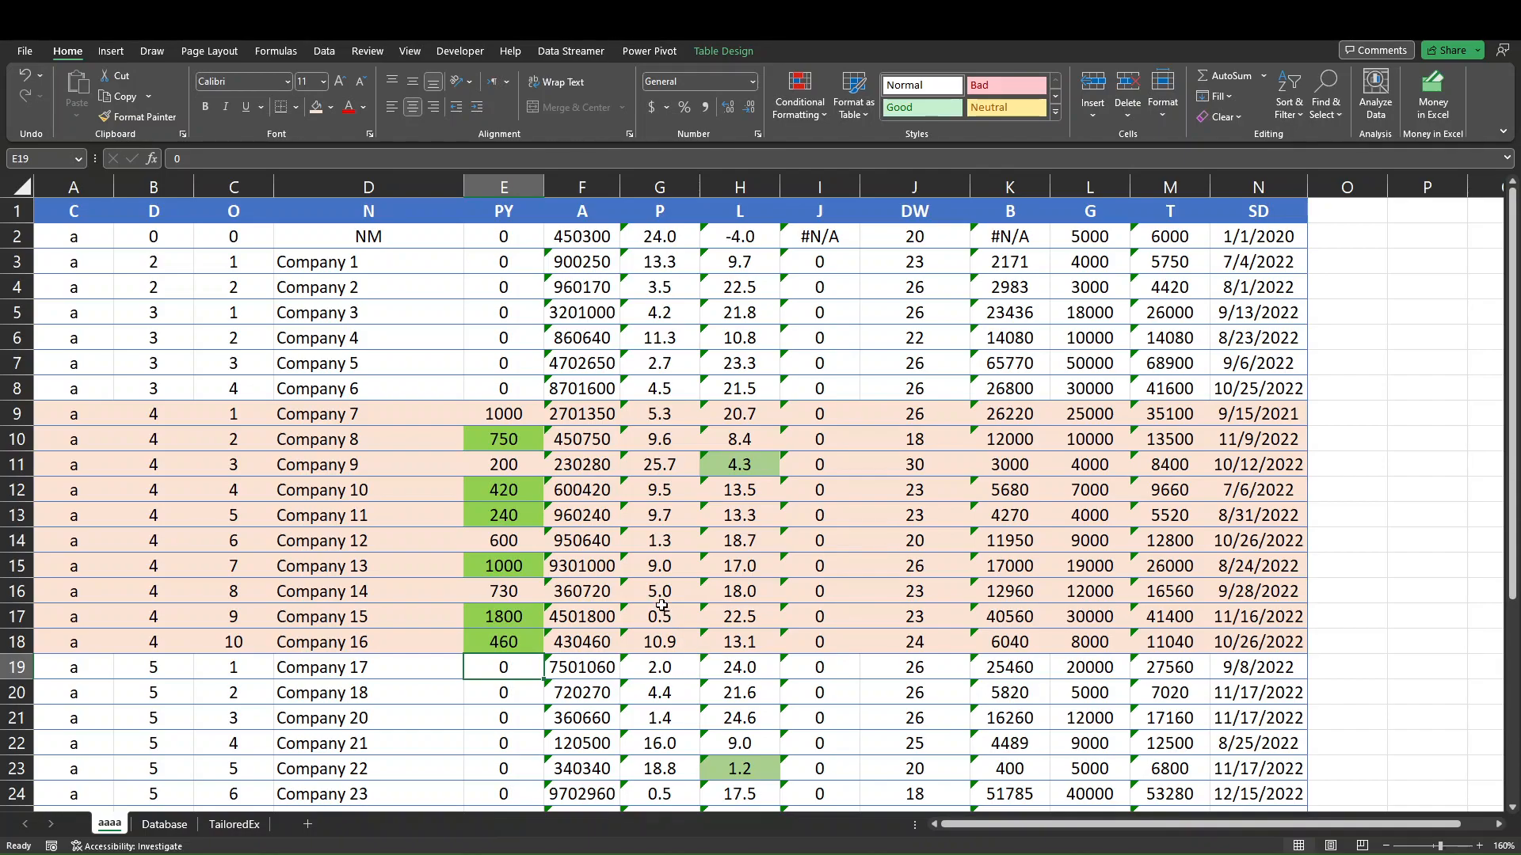
Record a payment of 900 for Company 4 in the database using the Controller form's Enter Payment function.
key(ctrl+q)
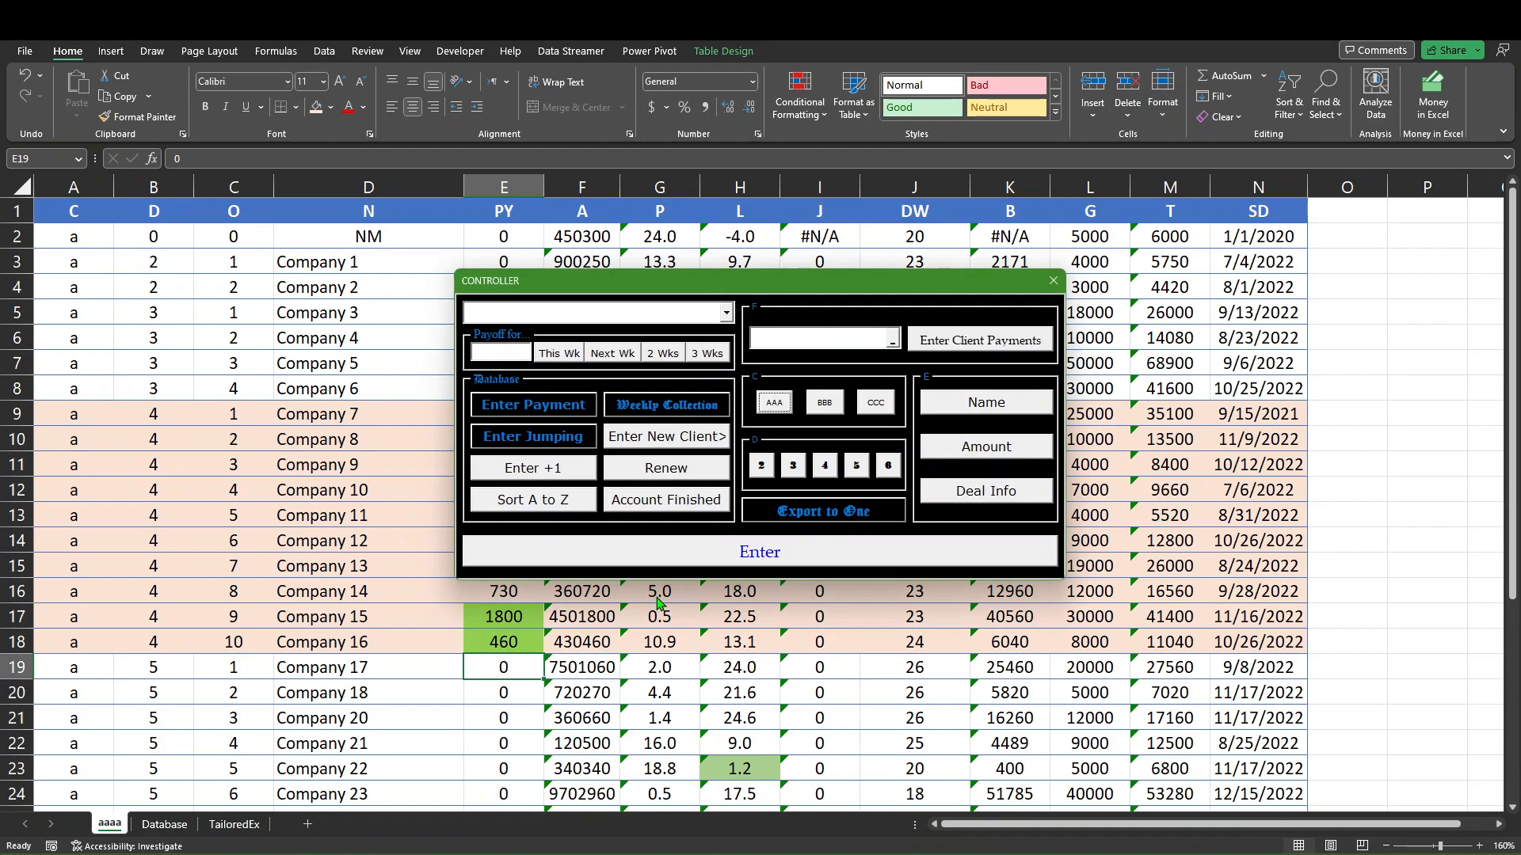
click(726, 313)
click(728, 352)
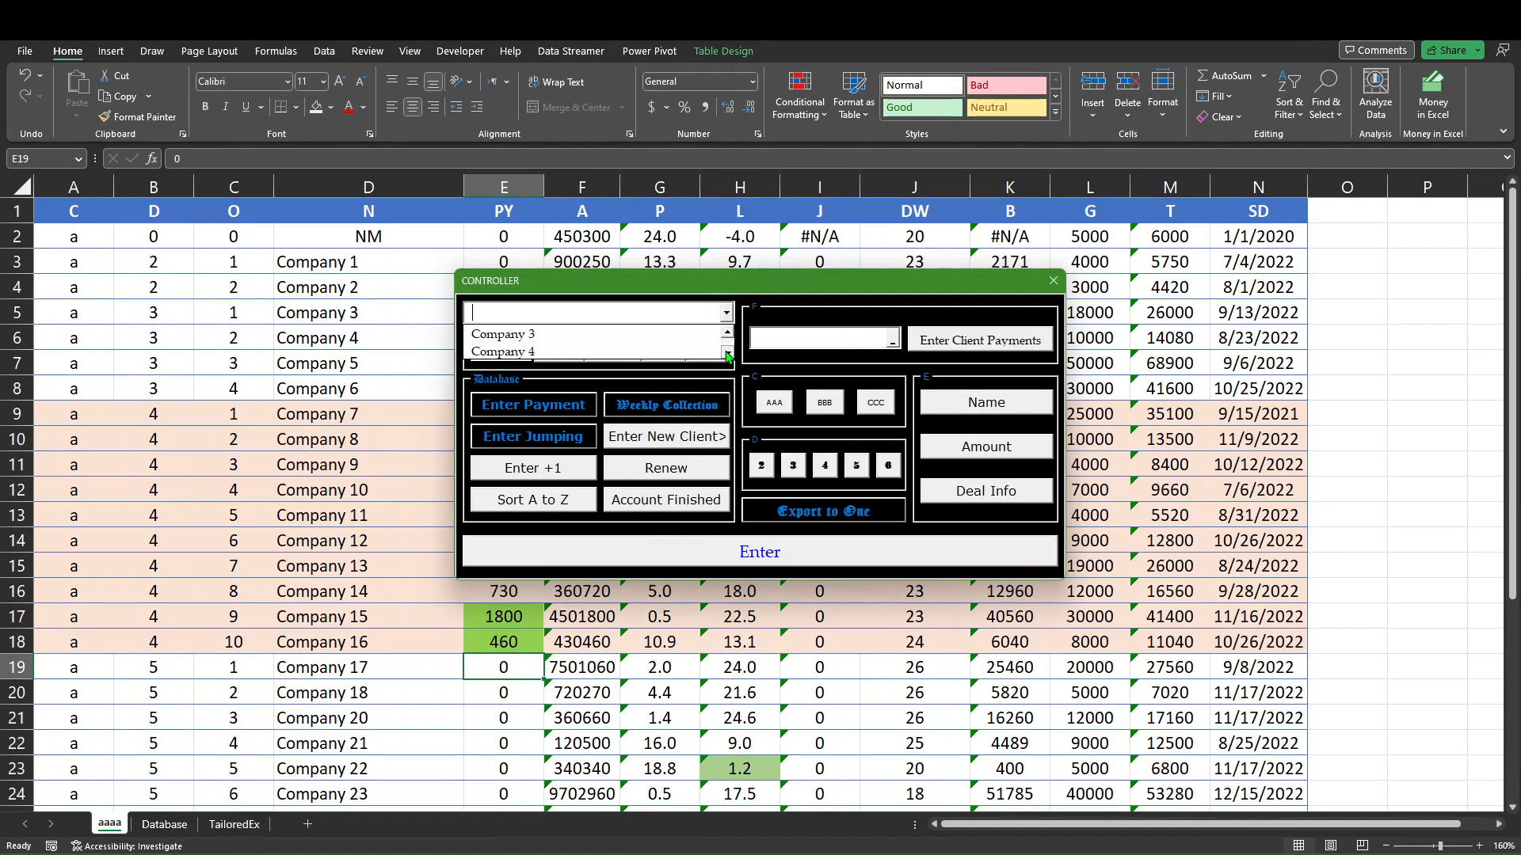
click(709, 352)
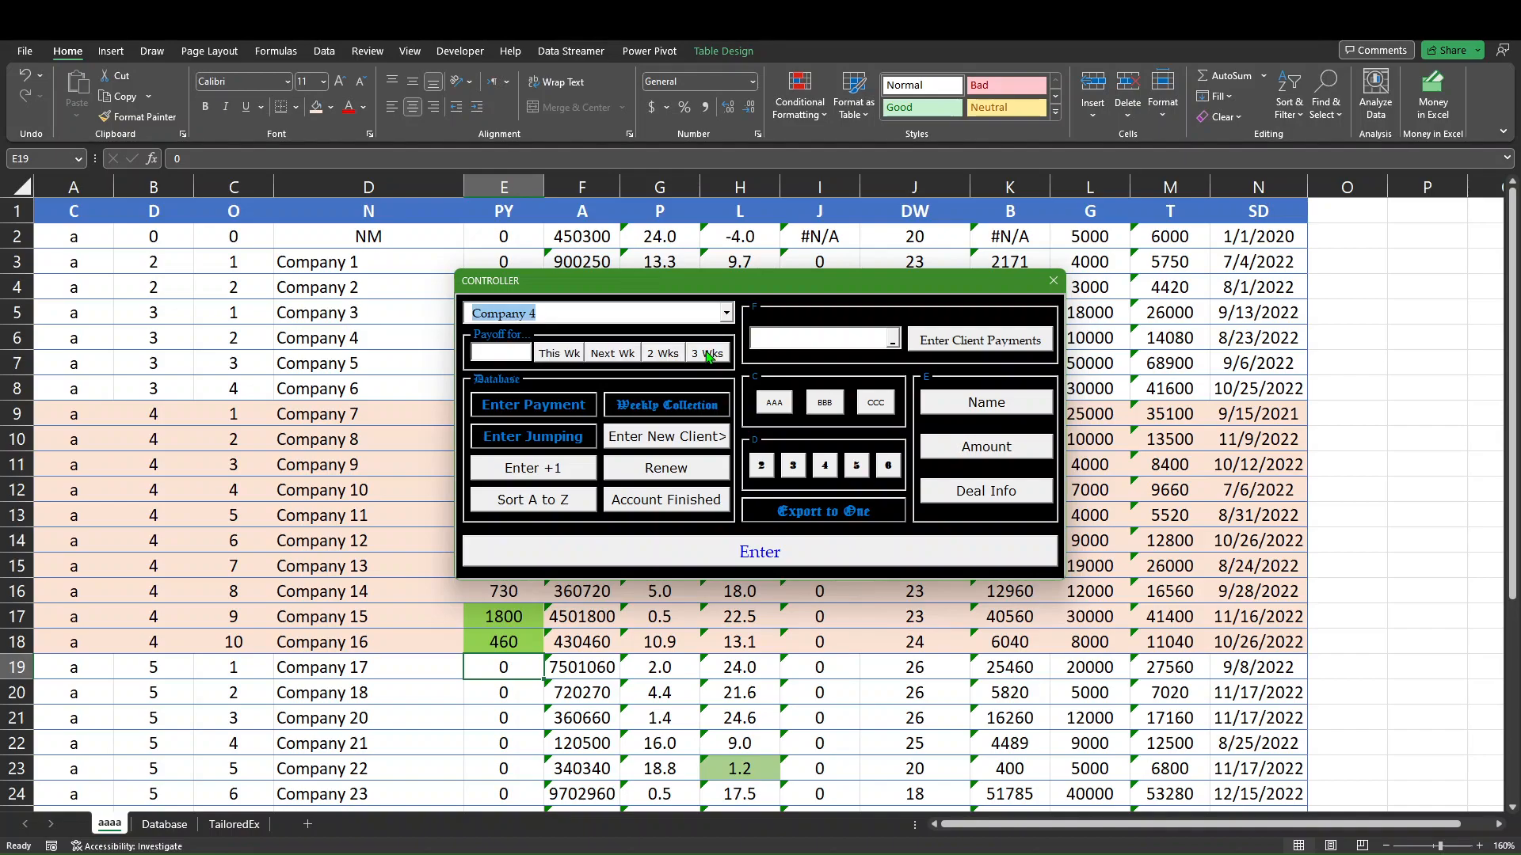
click(563, 414)
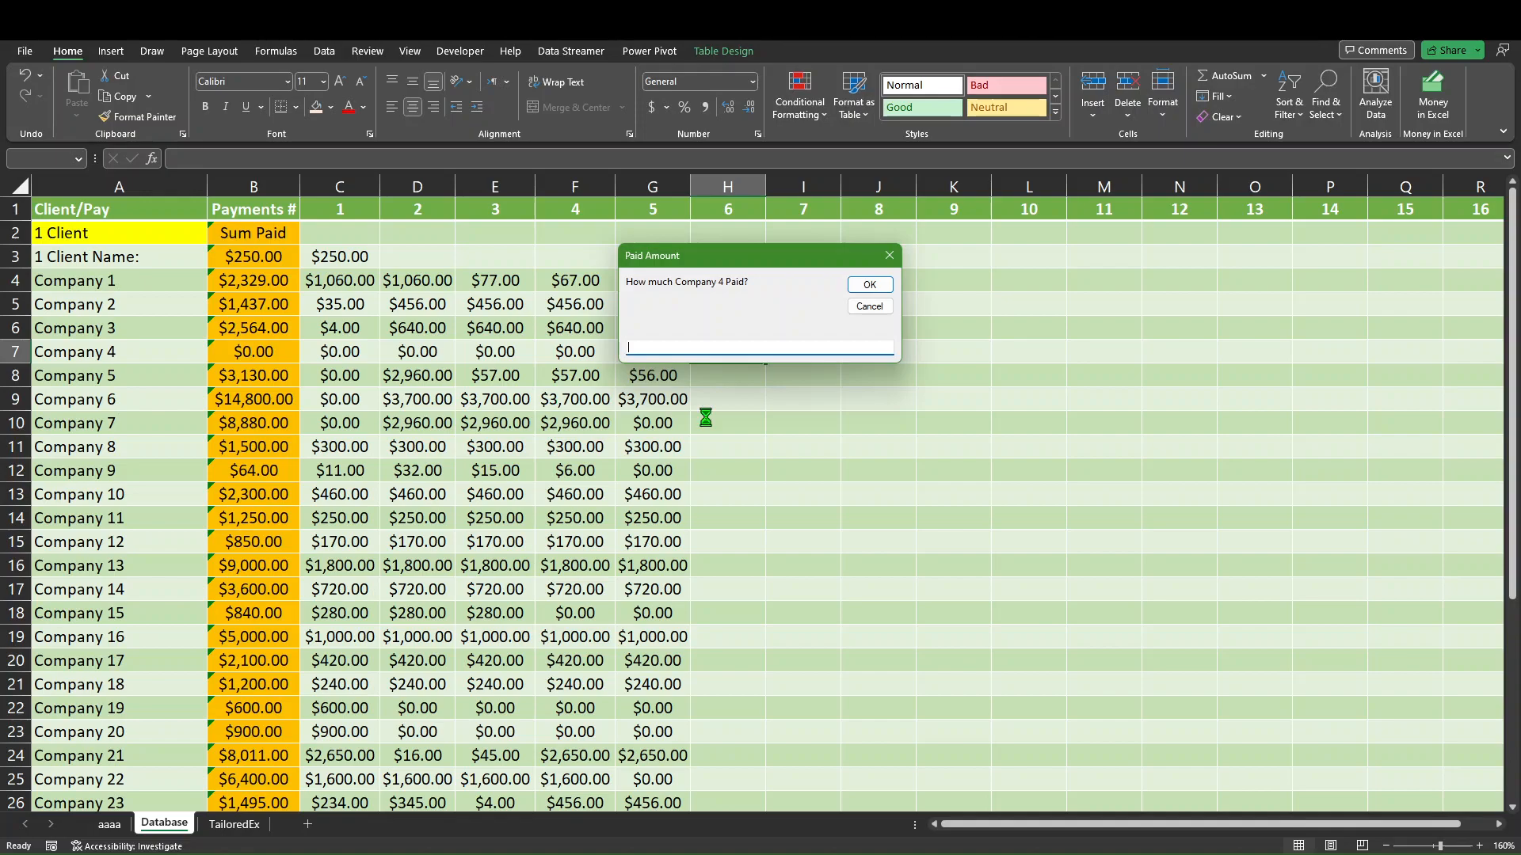
text(900)
key(Return)
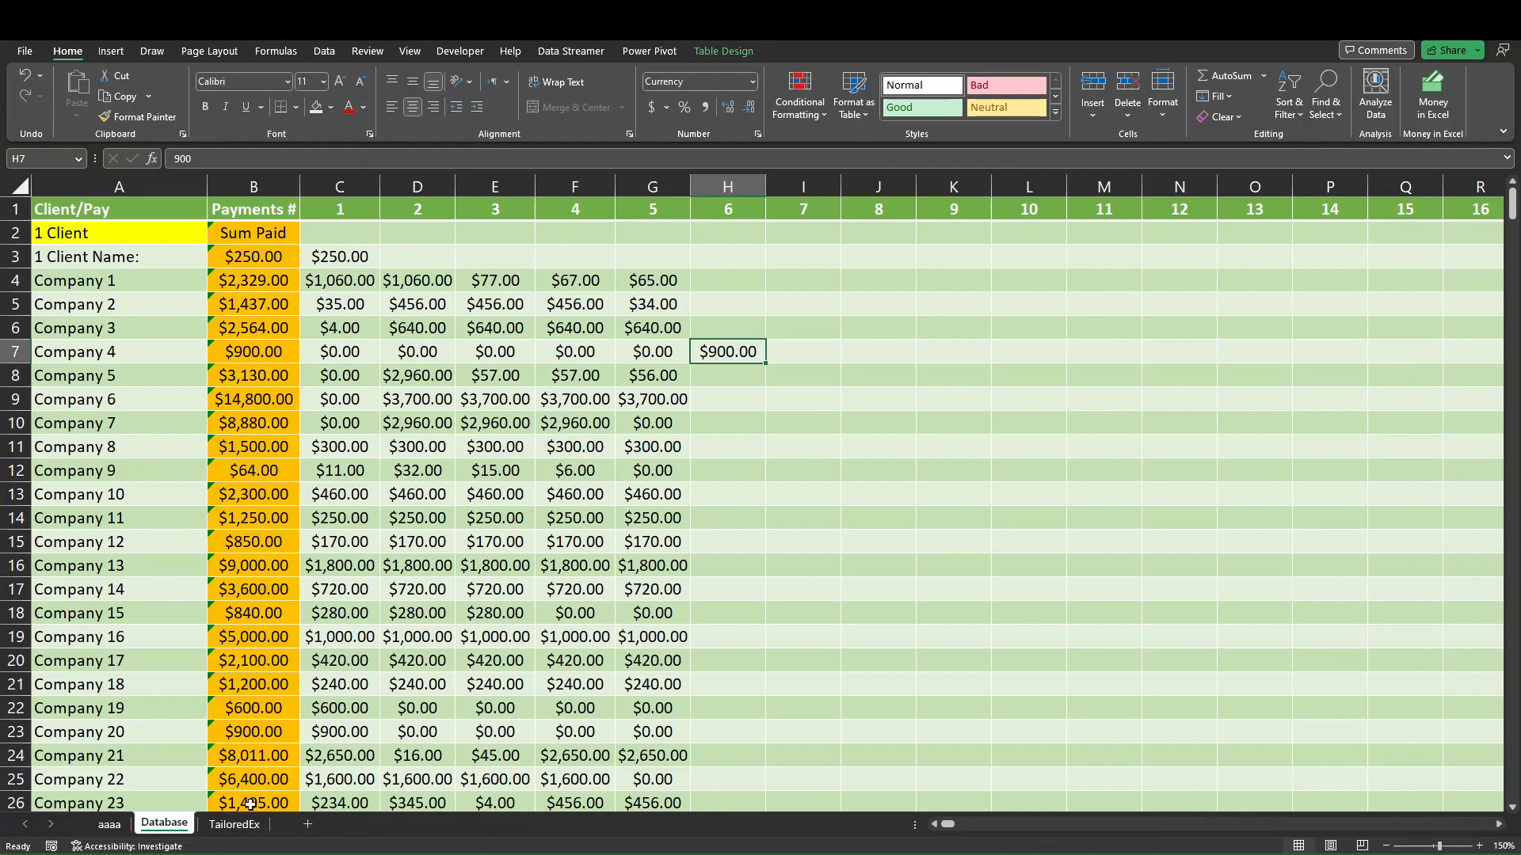
Post the payments of the clients in D9:D18 on the aaaa sheet to the database with Enter Client Payments.
click(117, 825)
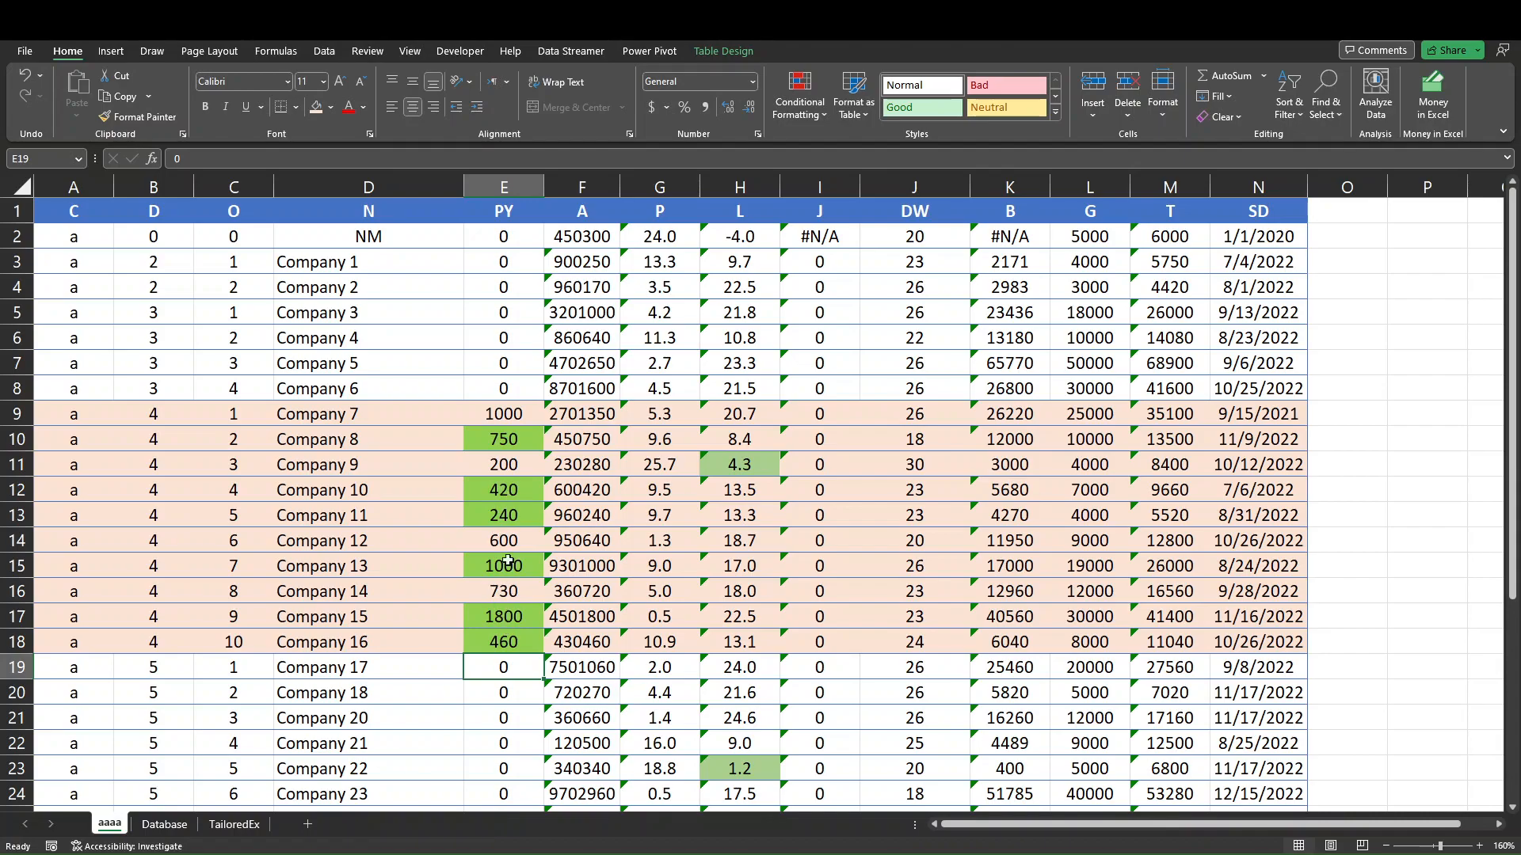
key(ctrl+q)
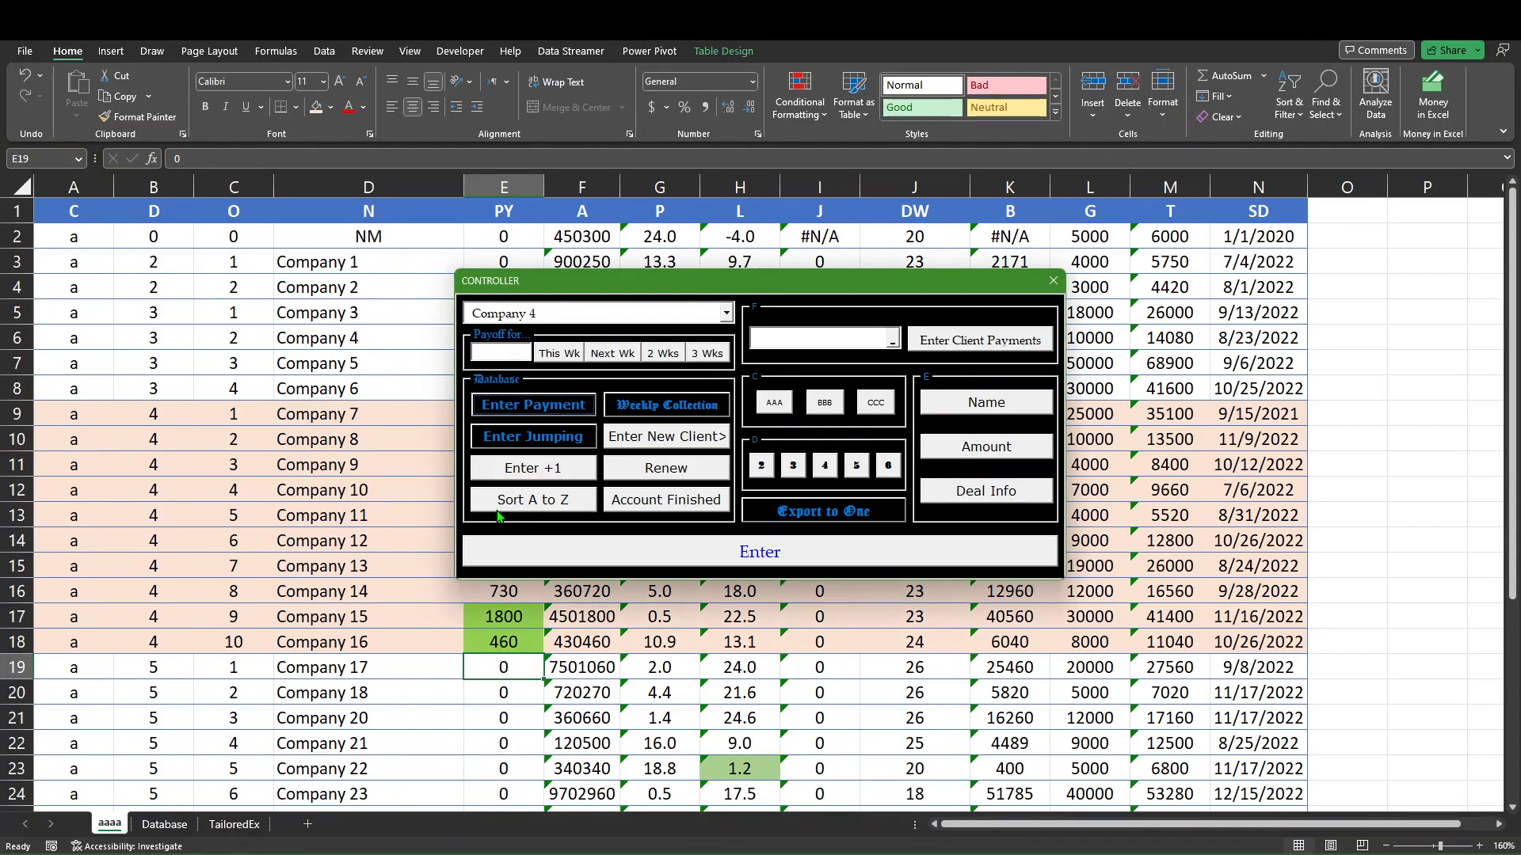
click(773, 336)
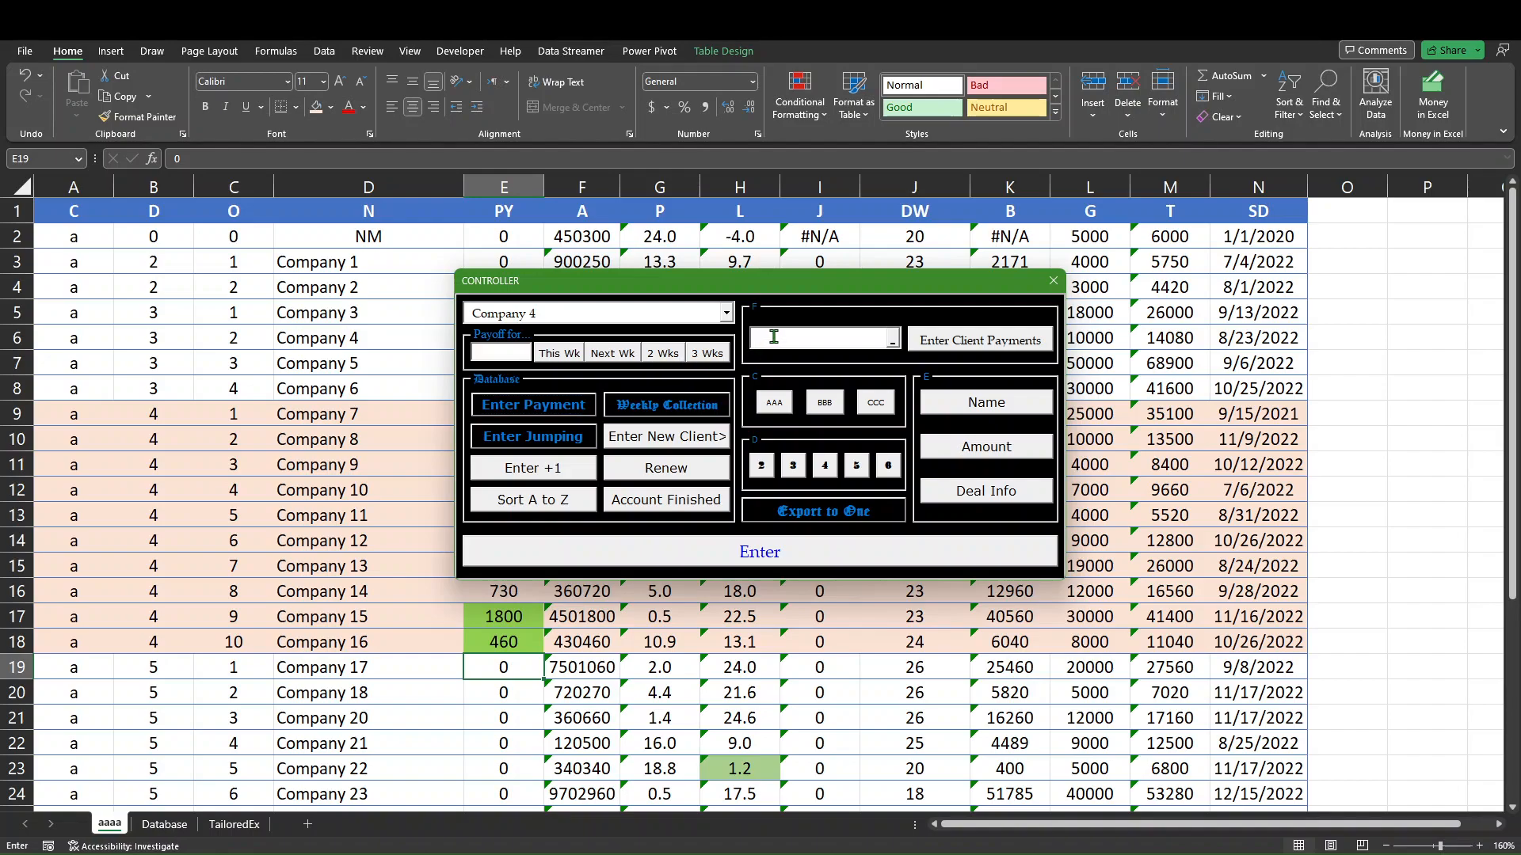
drag(361, 420, 386, 625)
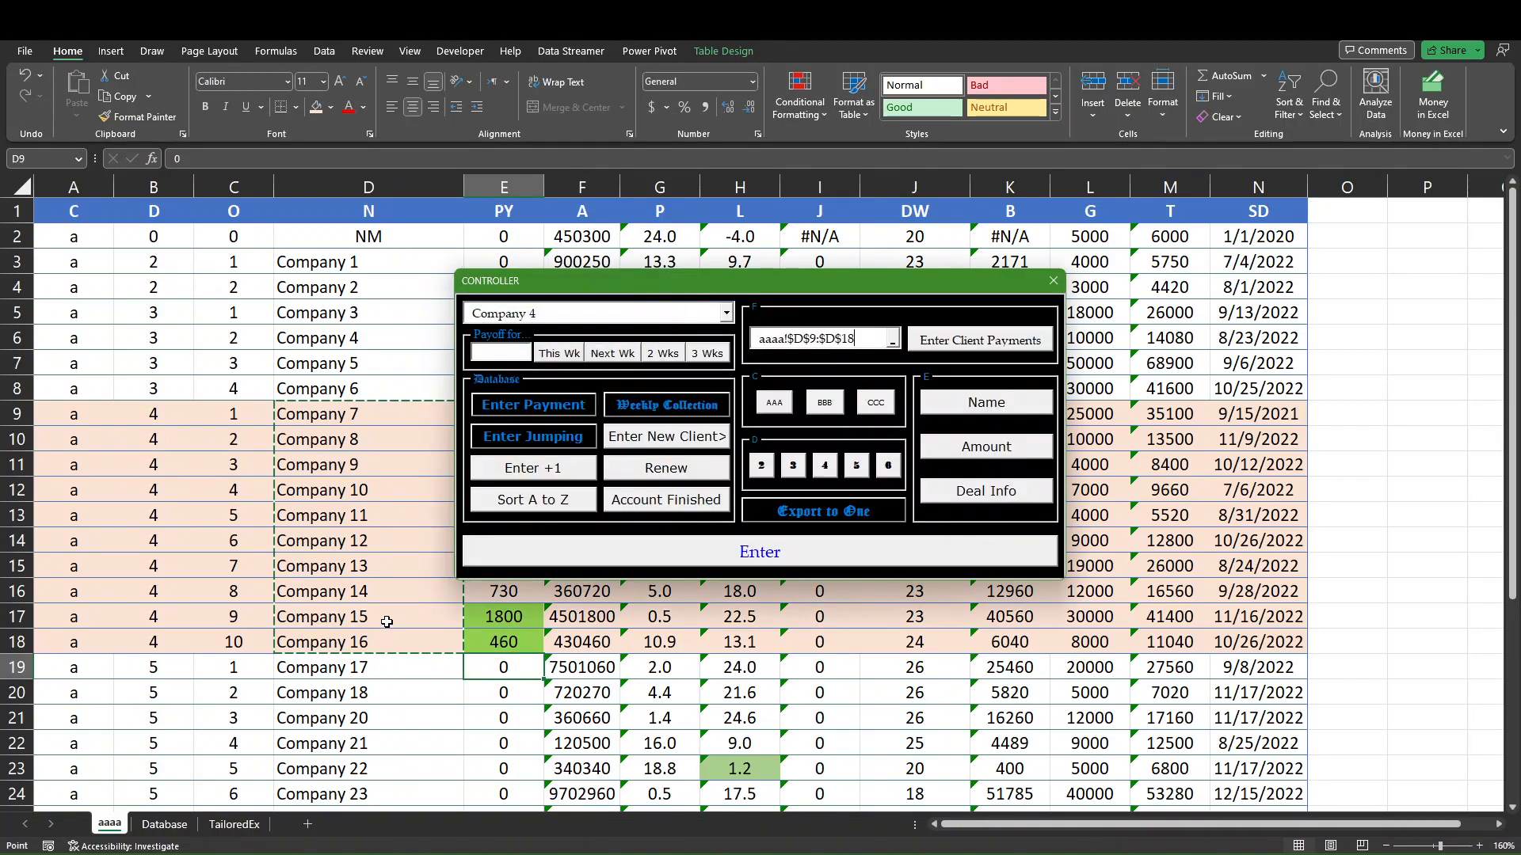
click(1017, 348)
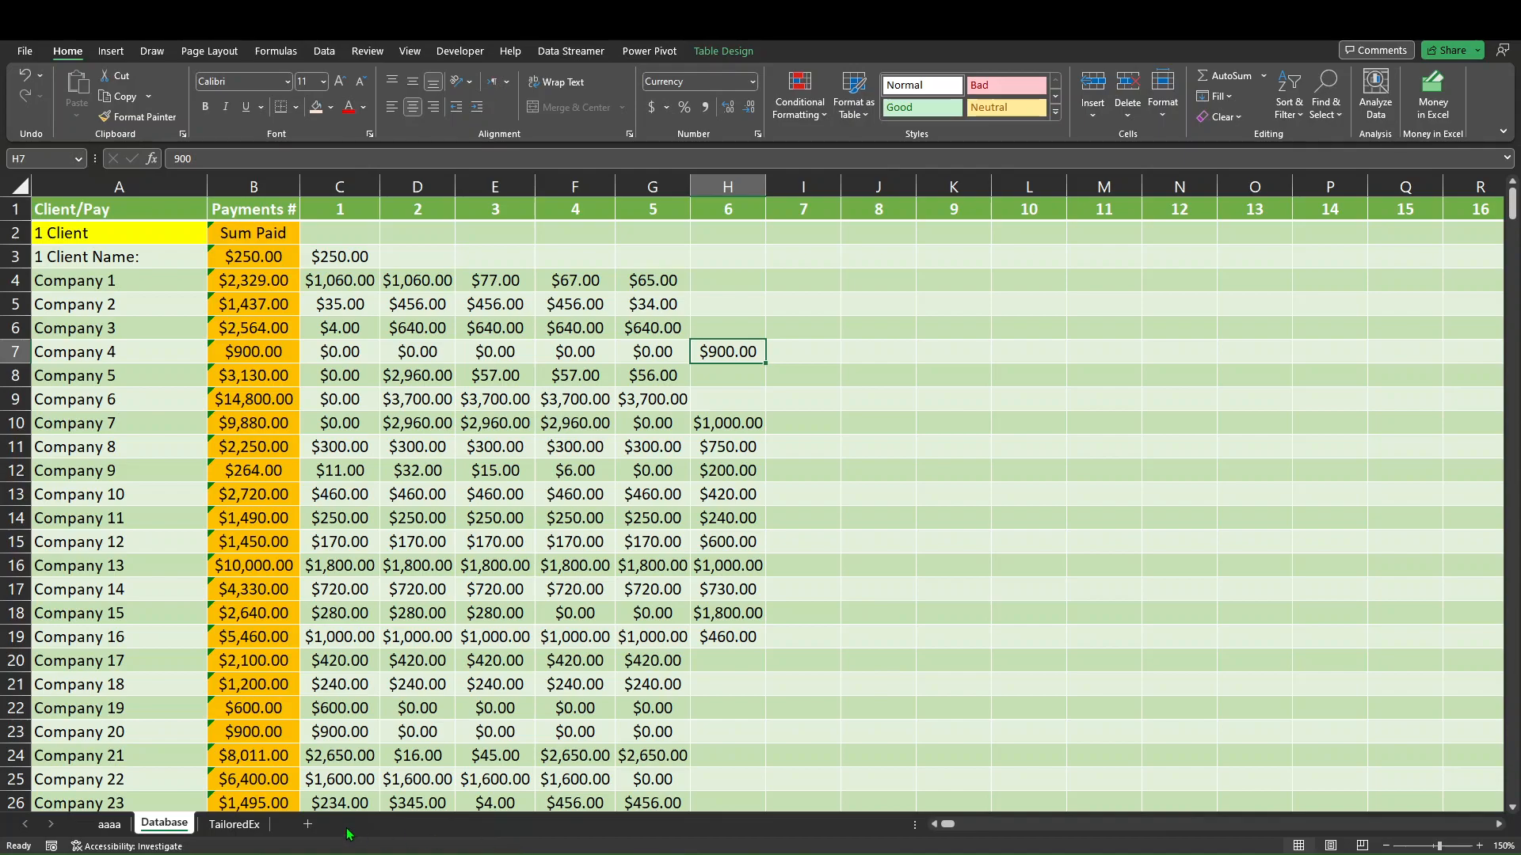
Return to the aaaa sheet, reset the Controller form, and try to enter client payments for the range D8:D18.
click(121, 825)
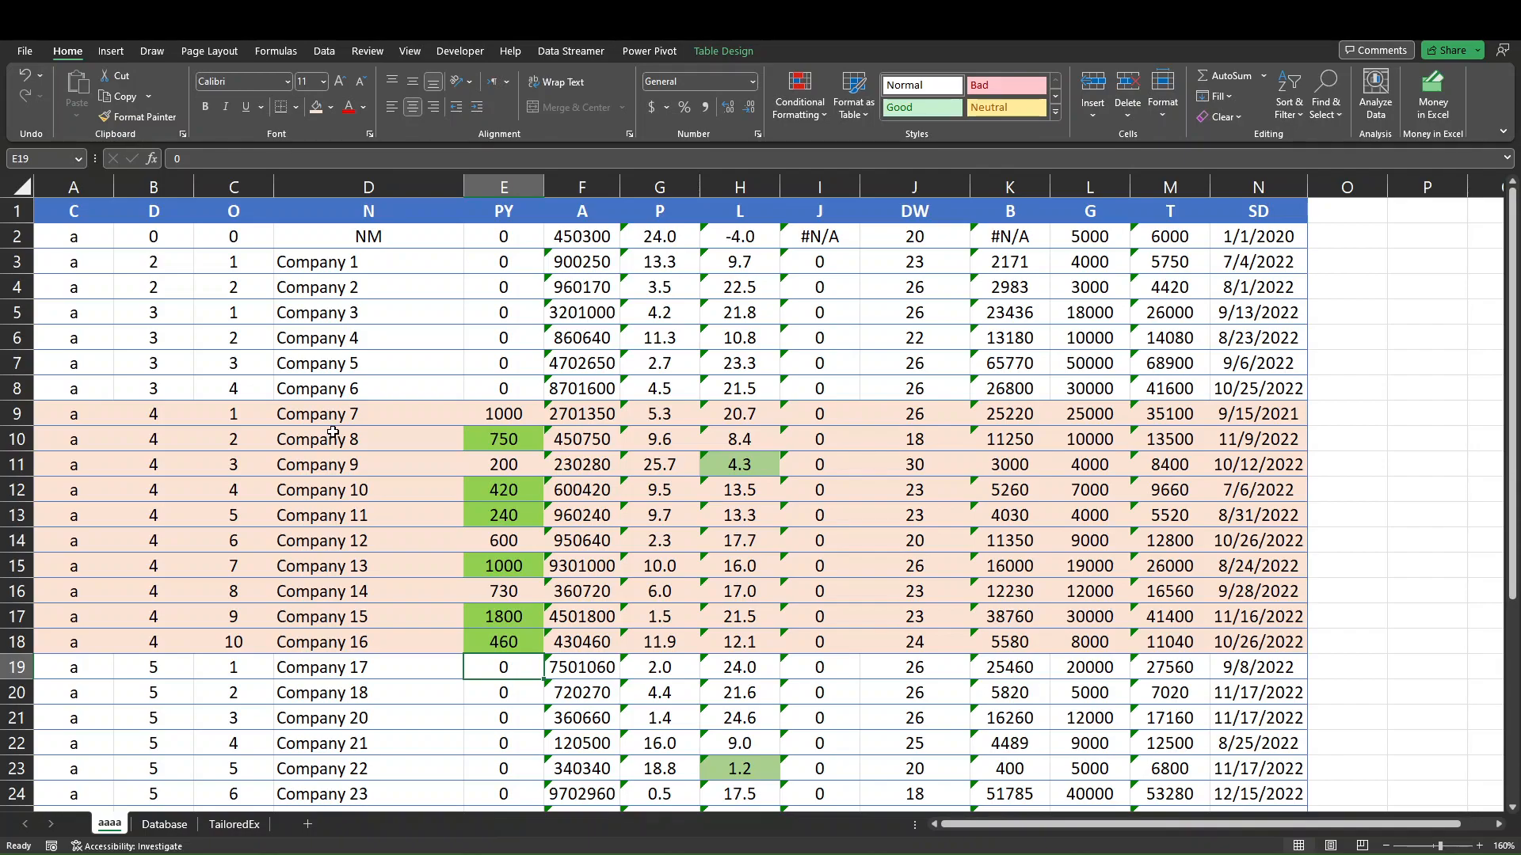
key(ctrl+q)
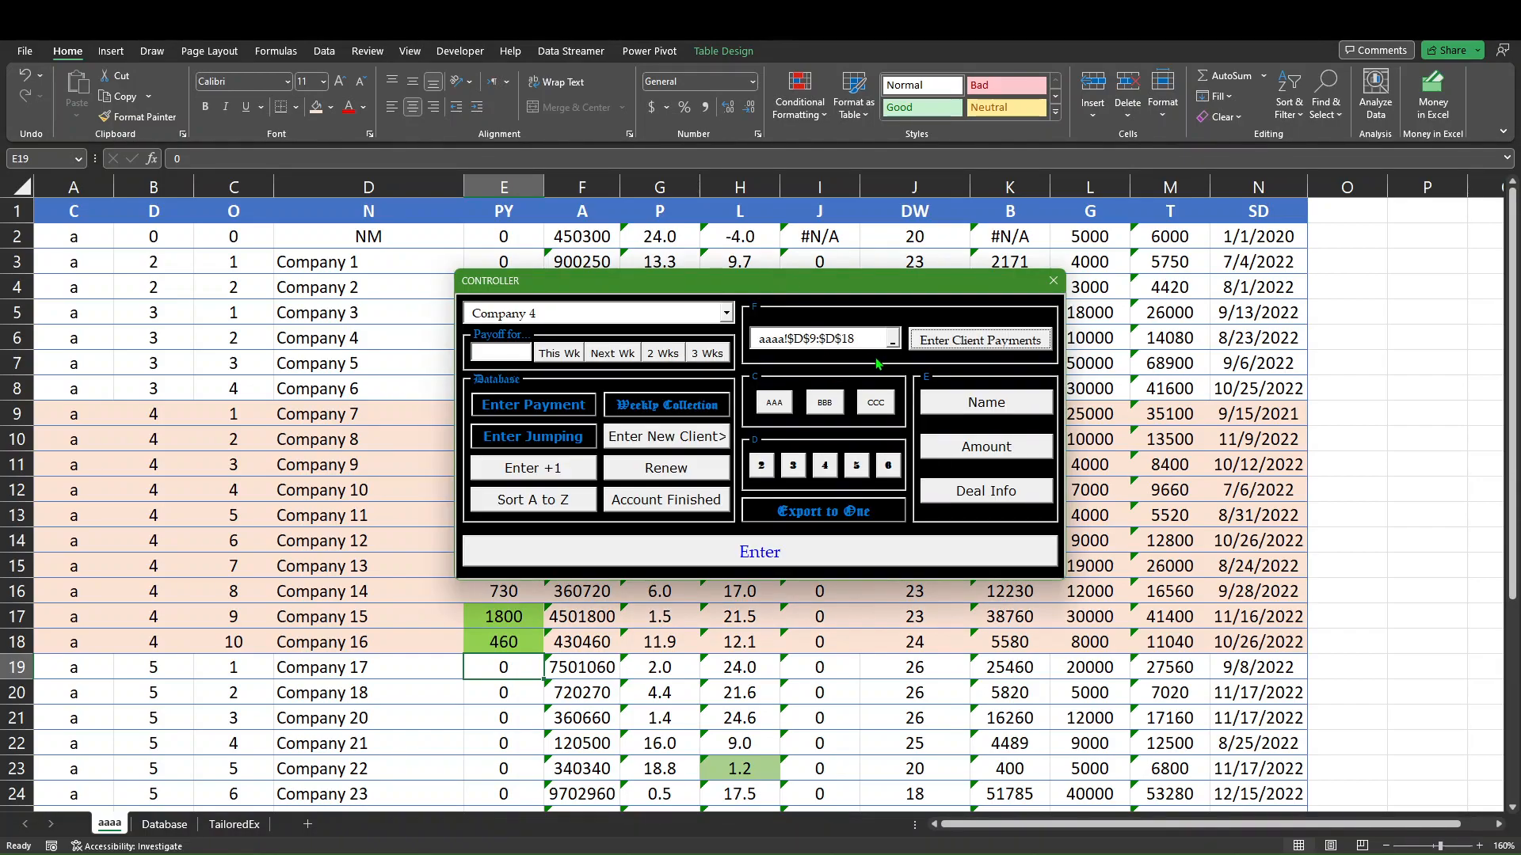
click(1052, 280)
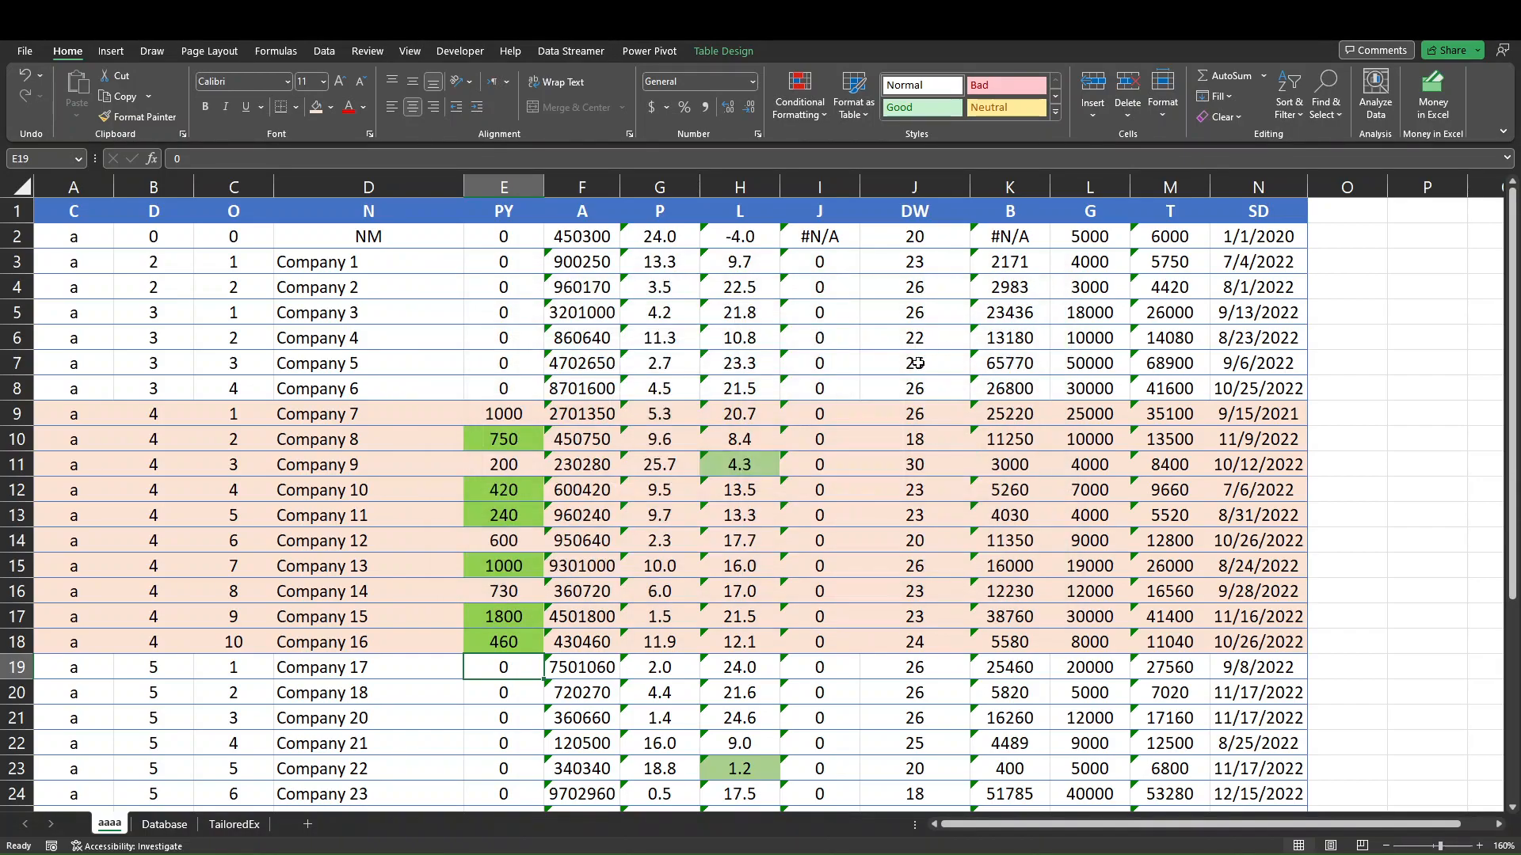
key(ctrl+q)
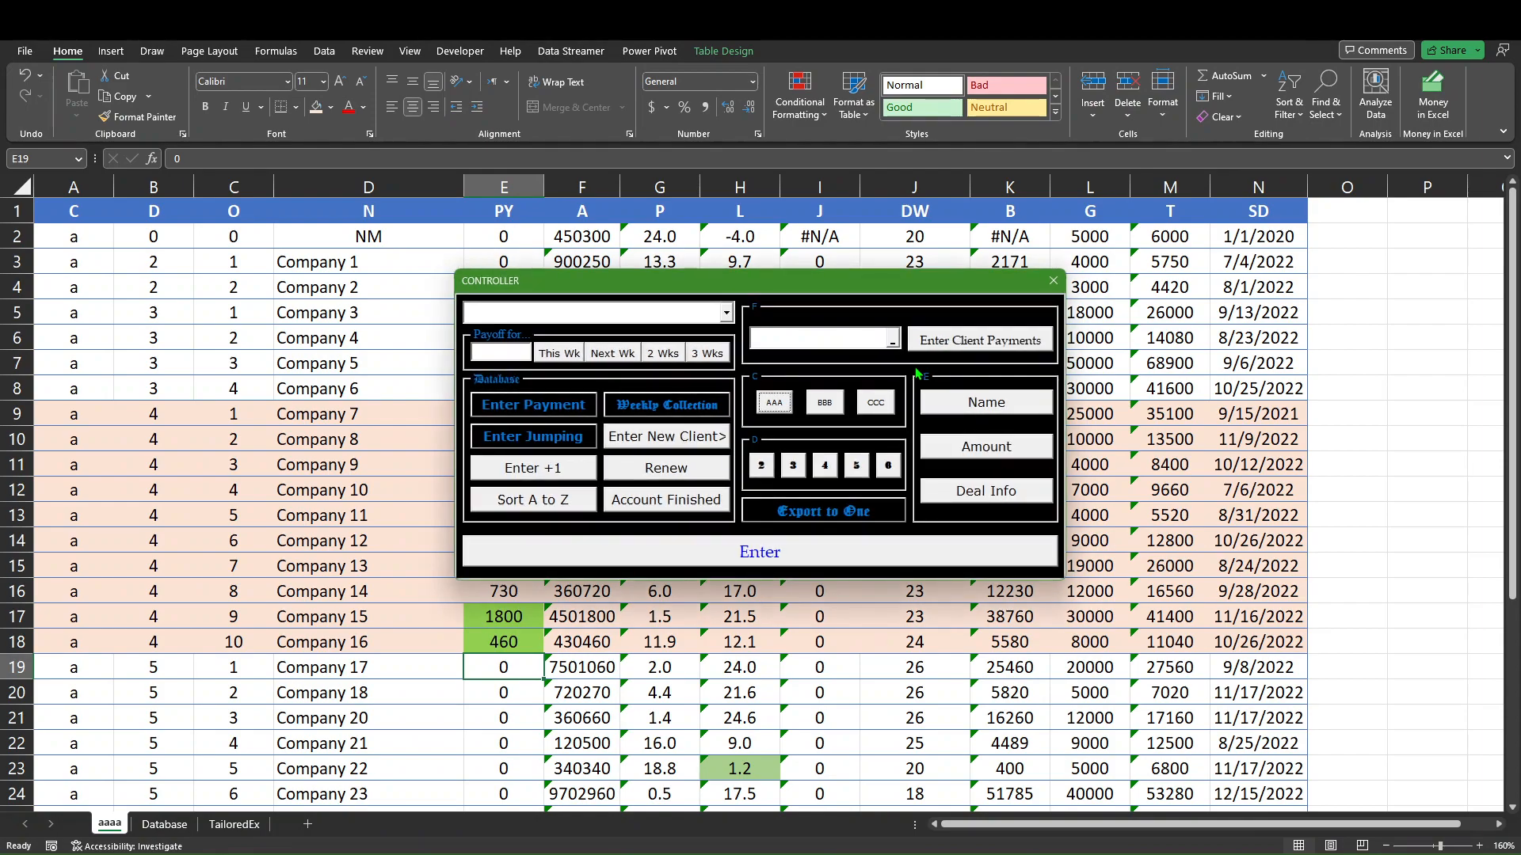
click(875, 337)
drag(315, 388, 313, 648)
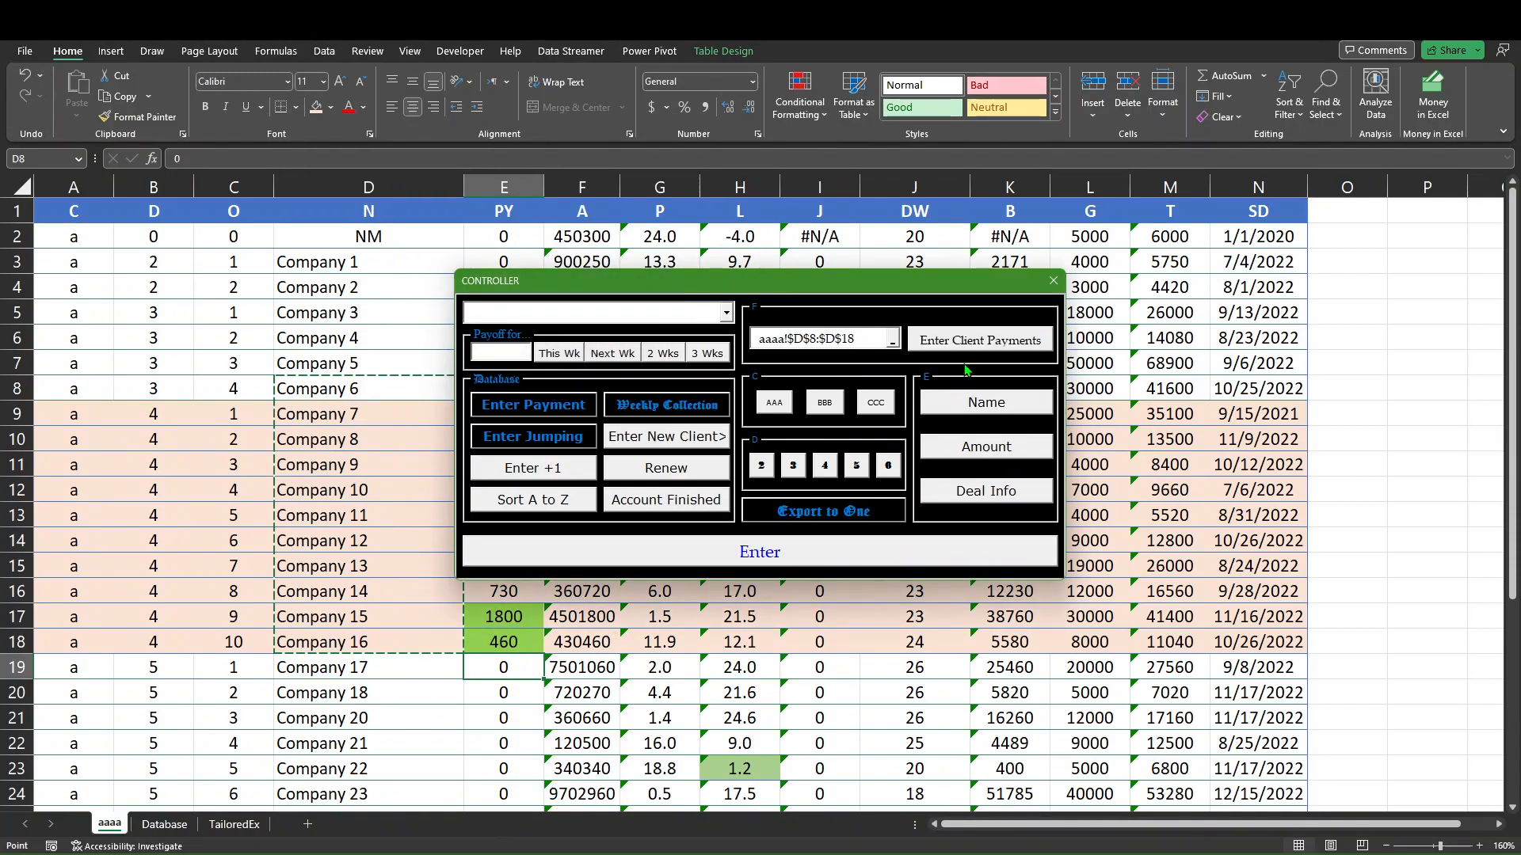
click(964, 341)
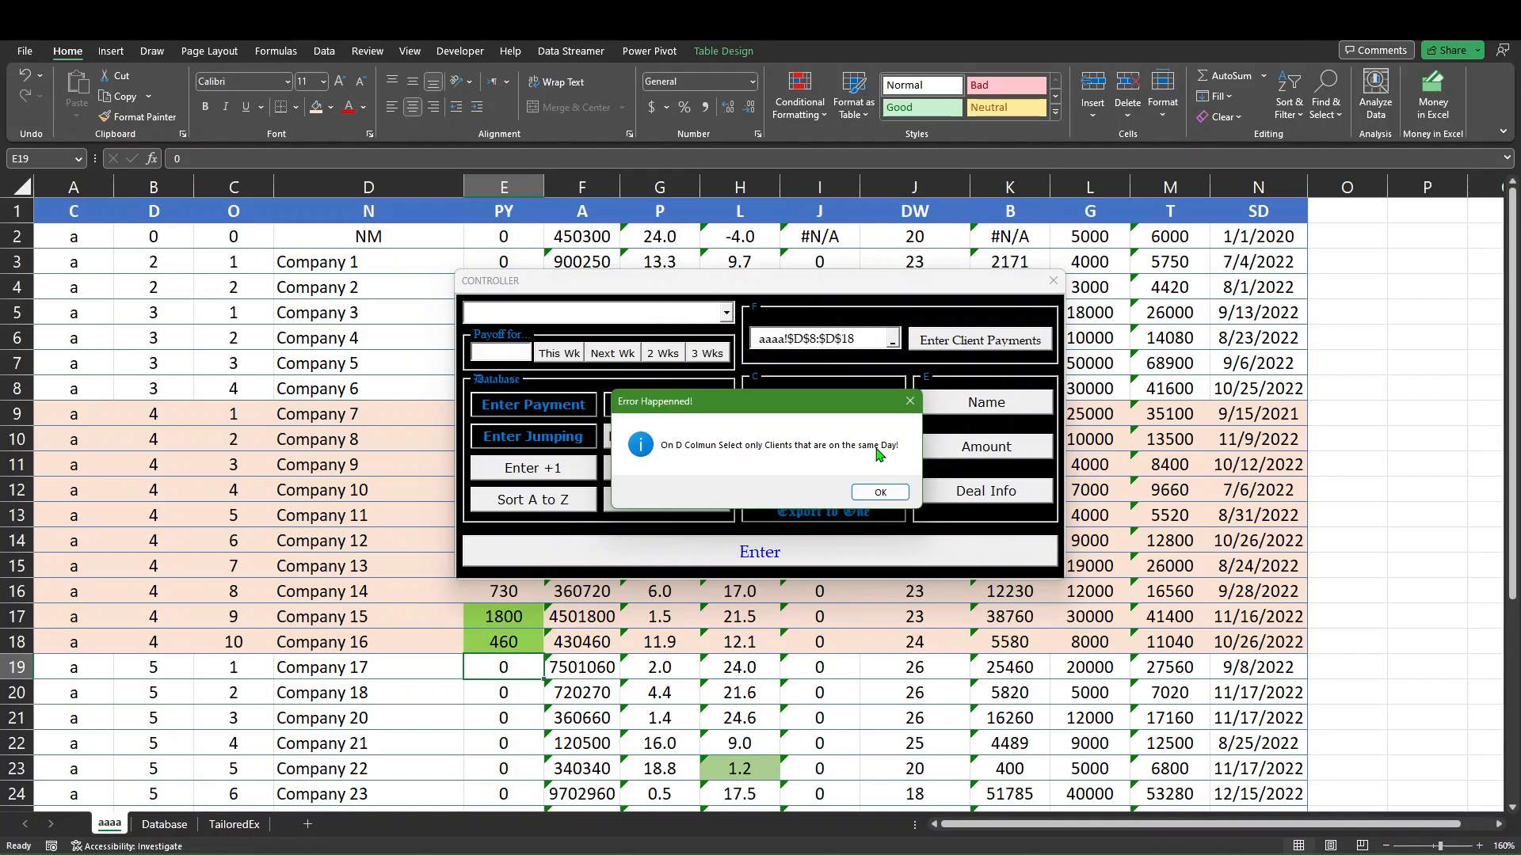
click(873, 496)
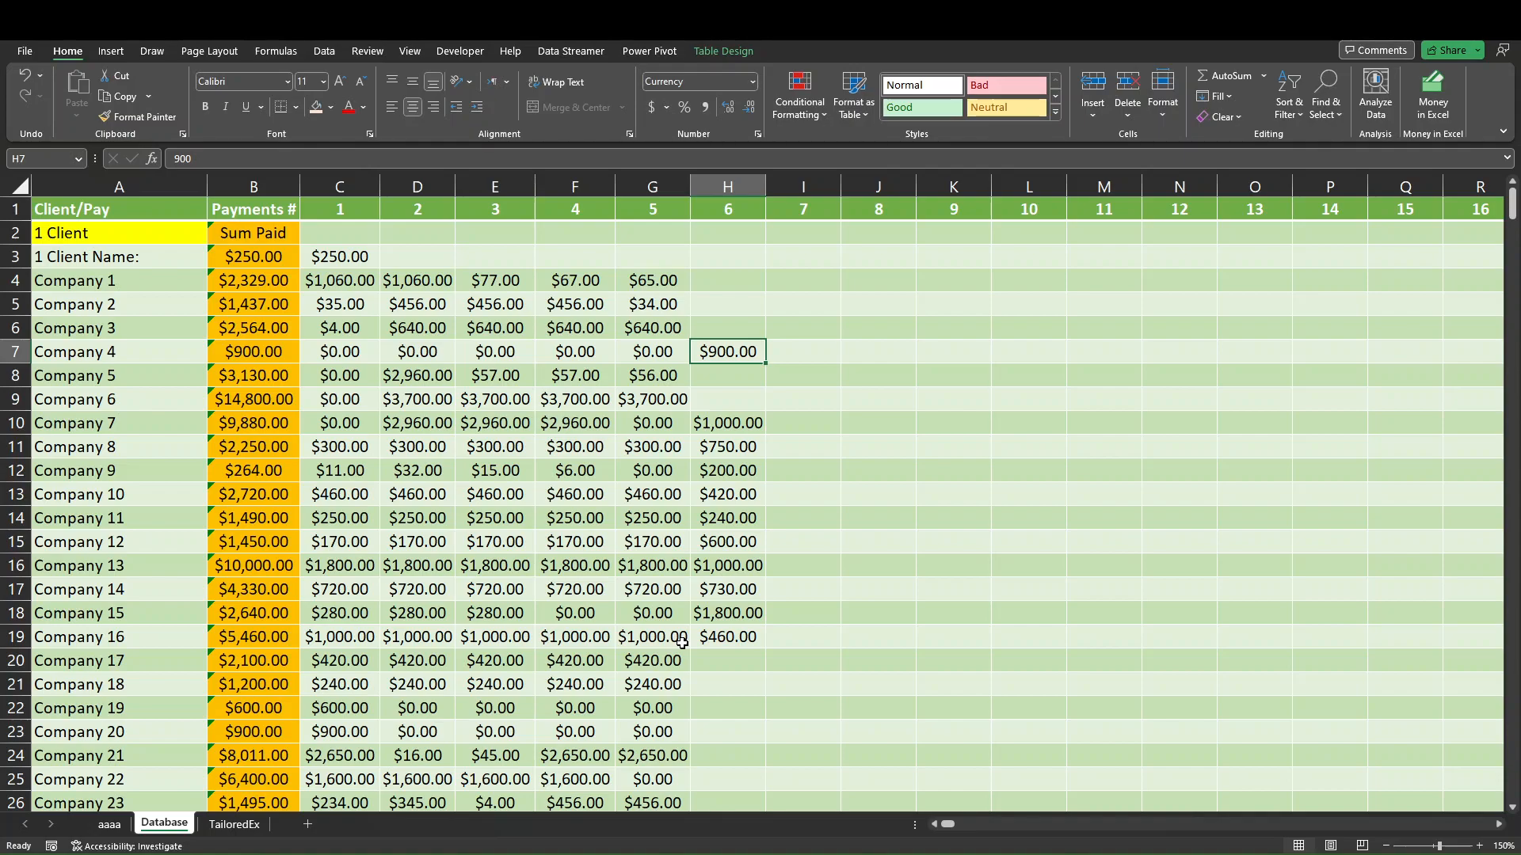
Show the TailoredEx sheet.
key(ctrl+Page_Down)
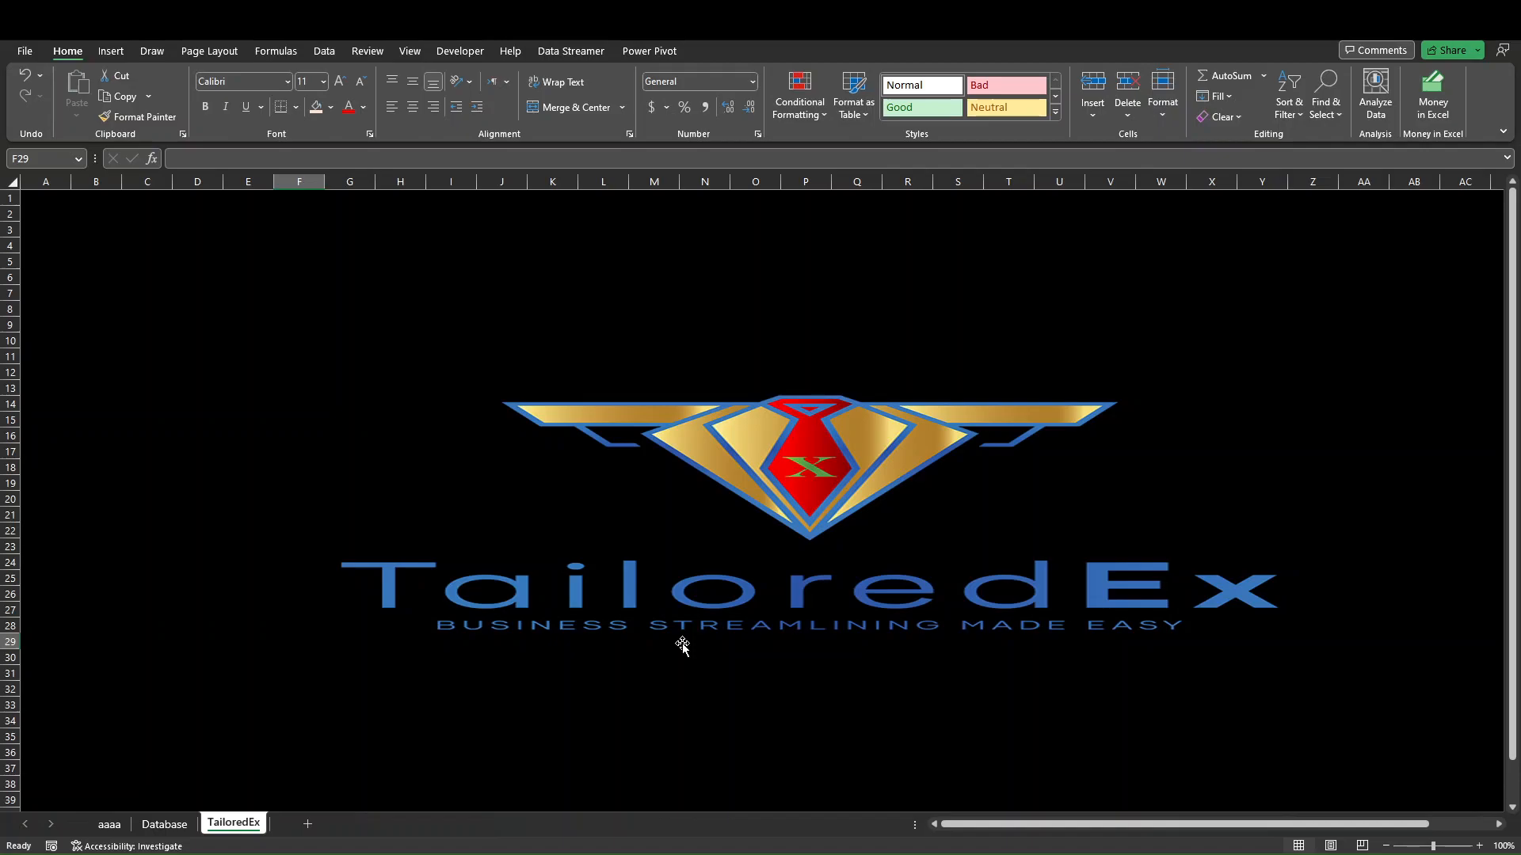